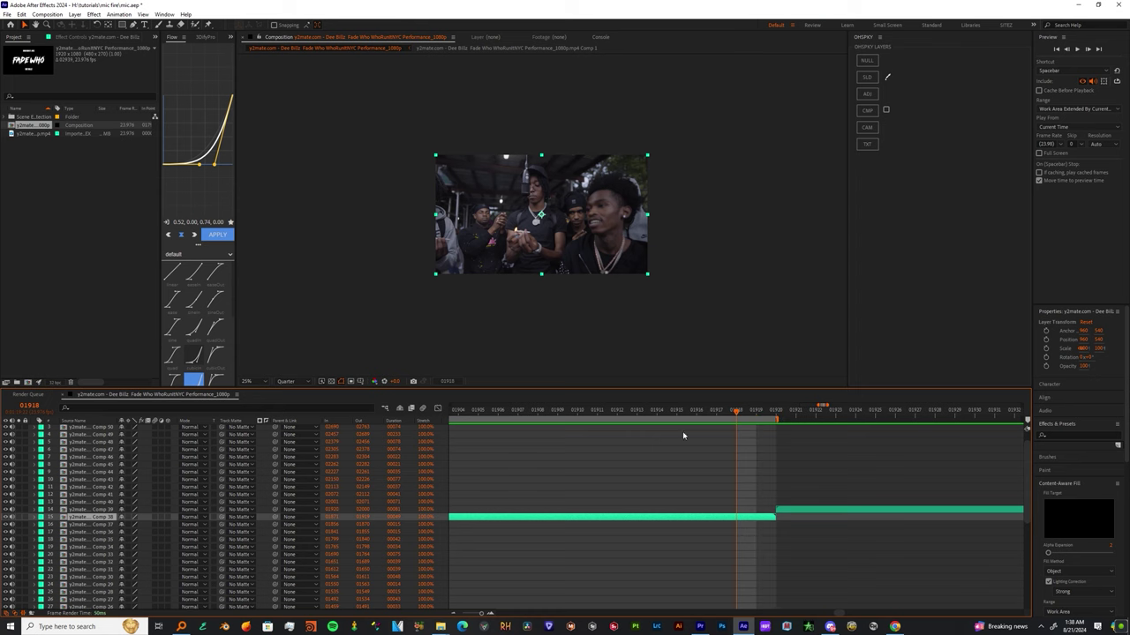
Pre-compose the four consecutive clips Comp 35 through Comp 38 in the performance composition.
{"action": "left_click_drag", "start_coordinate": [485, 616], "coordinate": [474, 616]}
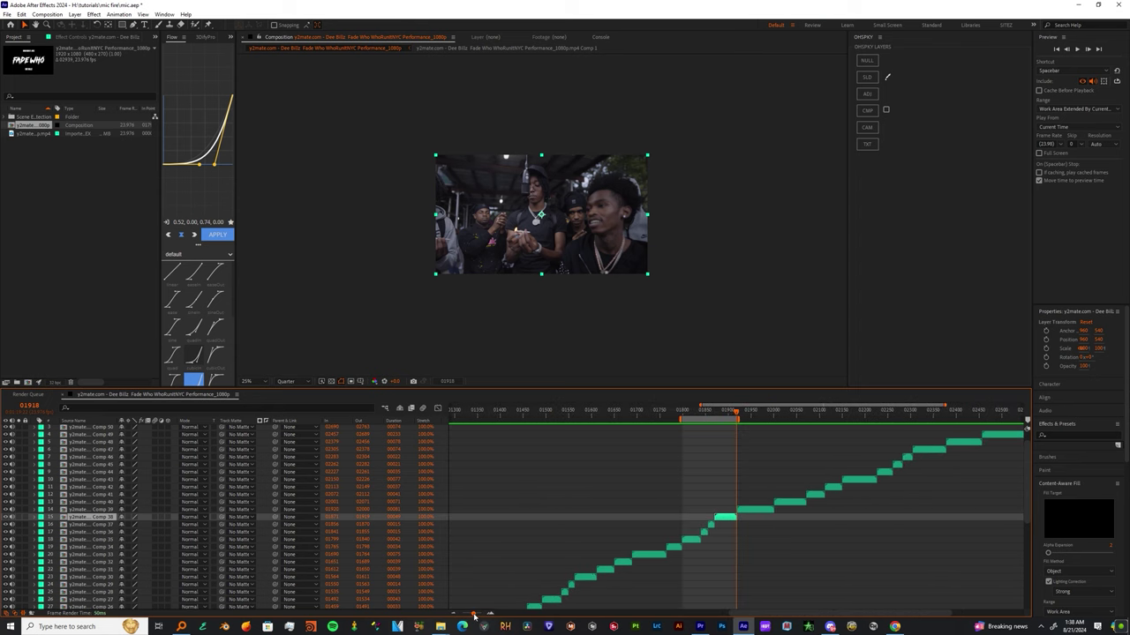
{"action": "left_click", "coordinate": [699, 539], "text": "shift"}
{"action": "right_click", "coordinate": [693, 541]}
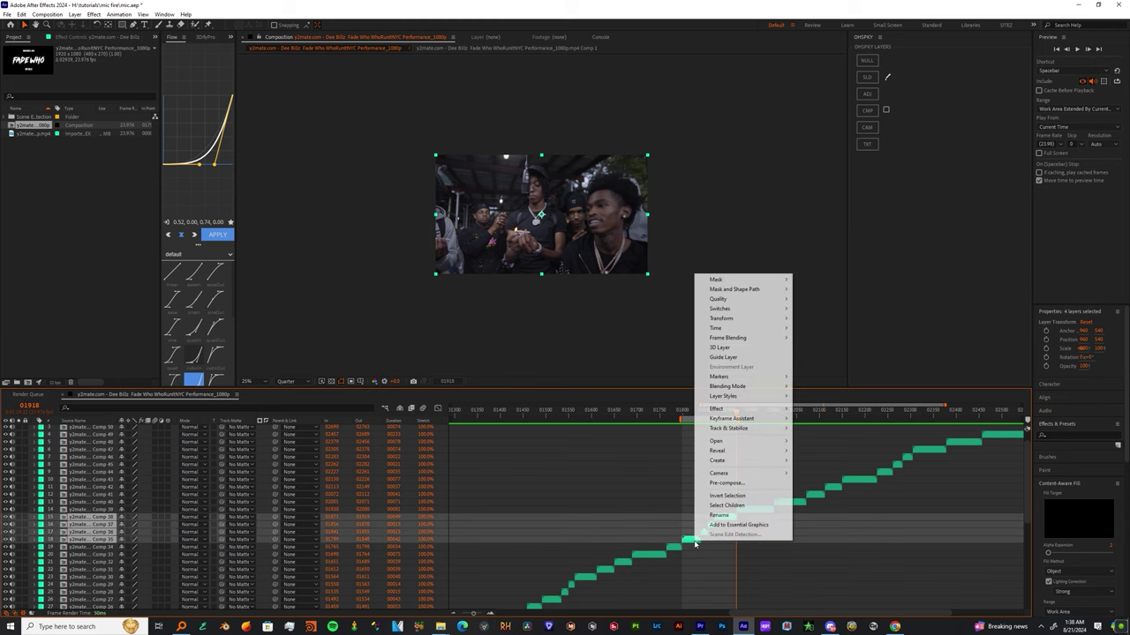
{"action": "left_click", "coordinate": [726, 483]}
{"action": "left_click", "coordinate": [589, 370]}
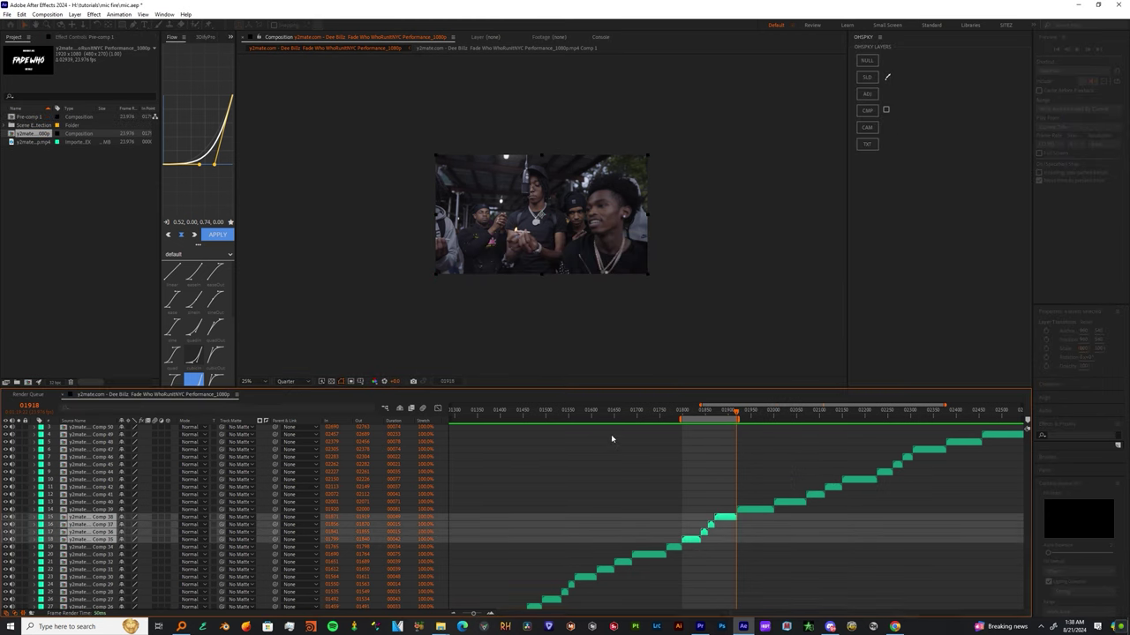
Open Pre-comp 1 and add an adjustment layer on top of the stack, spanning frames 1841 to 1919.
{"action": "double_click", "coordinate": [697, 520]}
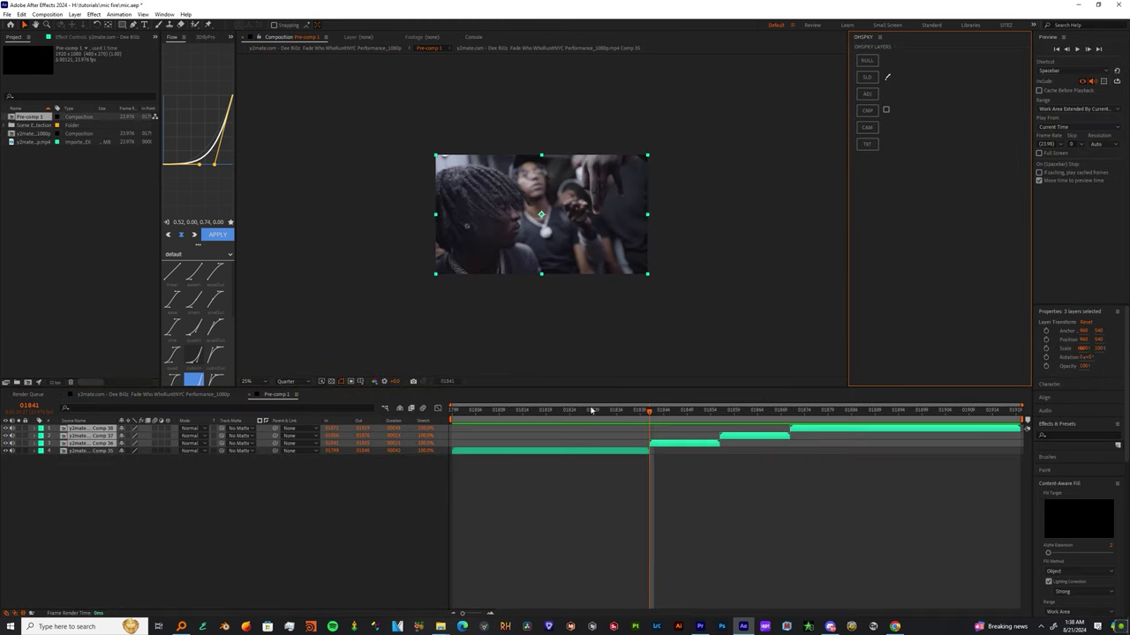
{"action": "left_click", "coordinate": [867, 94]}
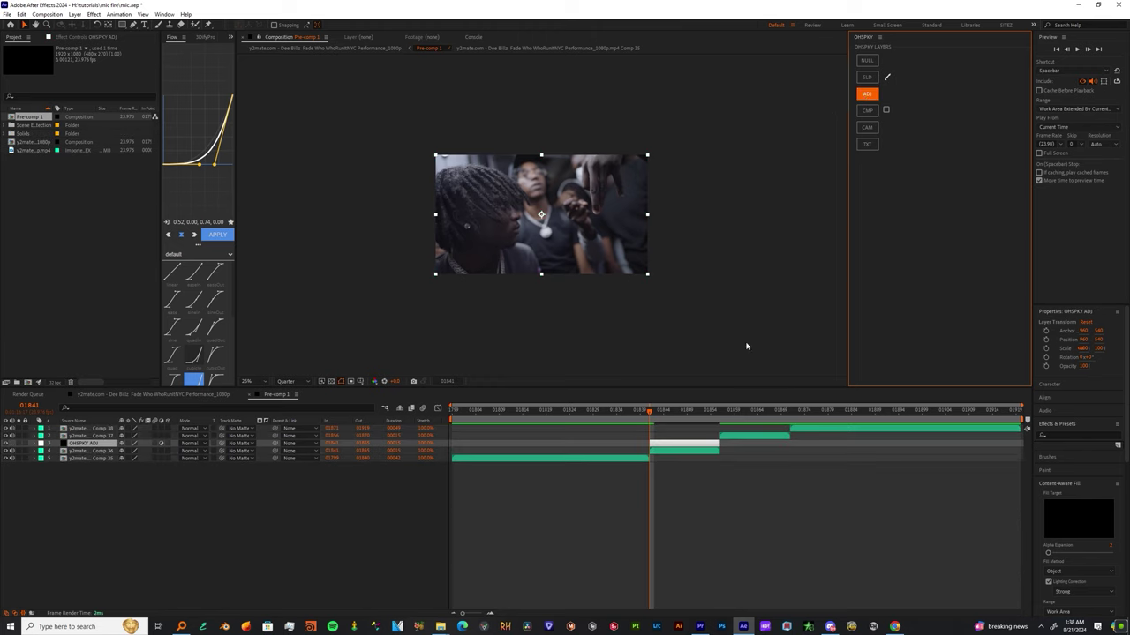
{"action": "left_click_drag", "start_coordinate": [76, 445], "coordinate": [80, 426]}
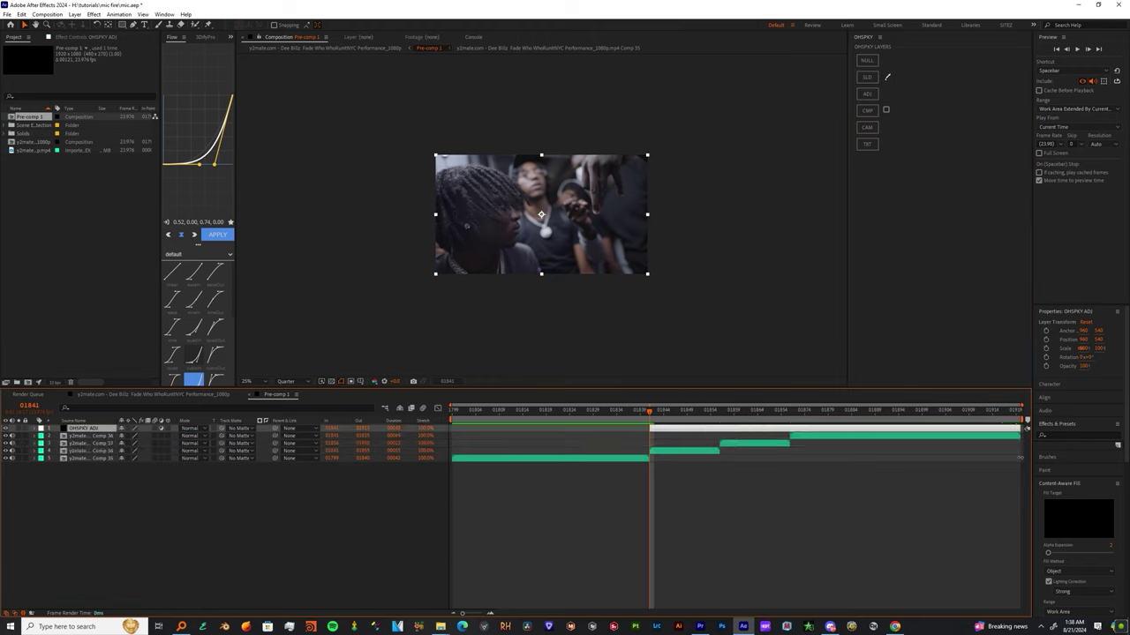
Apply FilmConvert Pro to the adjustment layer, set its color-correction Saturation to 200%, and preview the look.
{"action": "key", "text": "ctrl+space"}
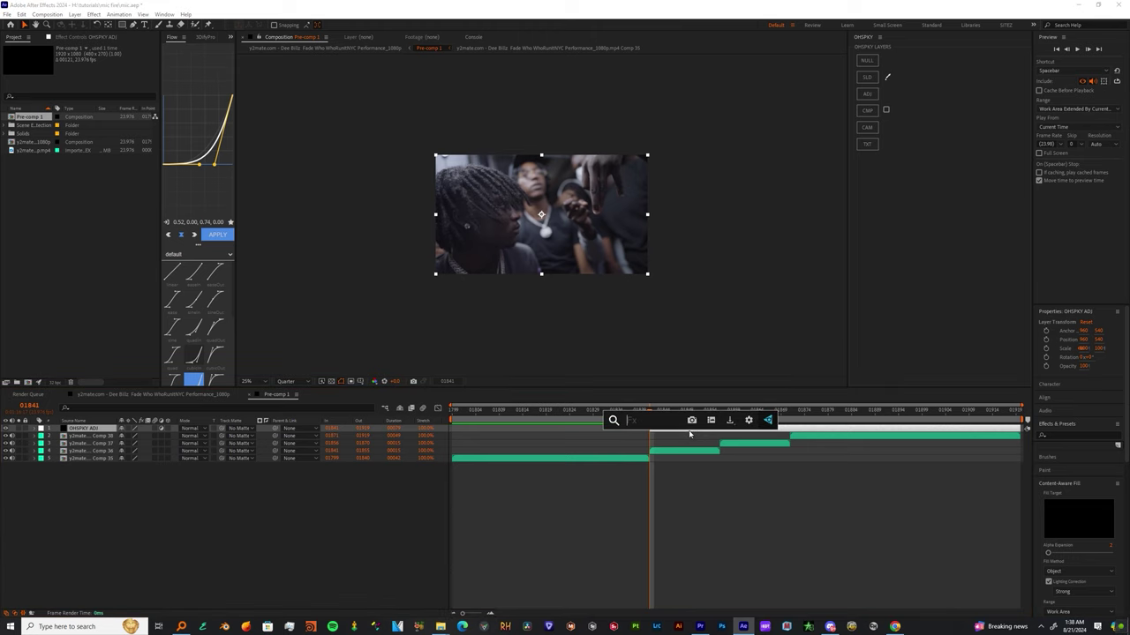
{"action": "type", "text": "film"}
{"action": "key", "text": "Return"}
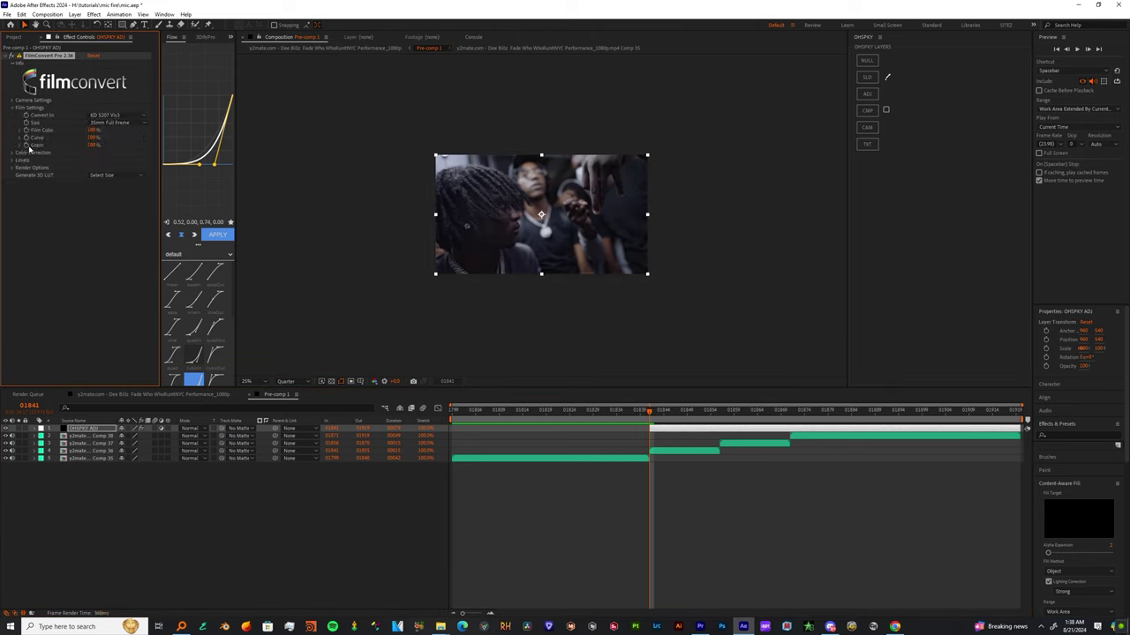
{"action": "left_click", "coordinate": [29, 150]}
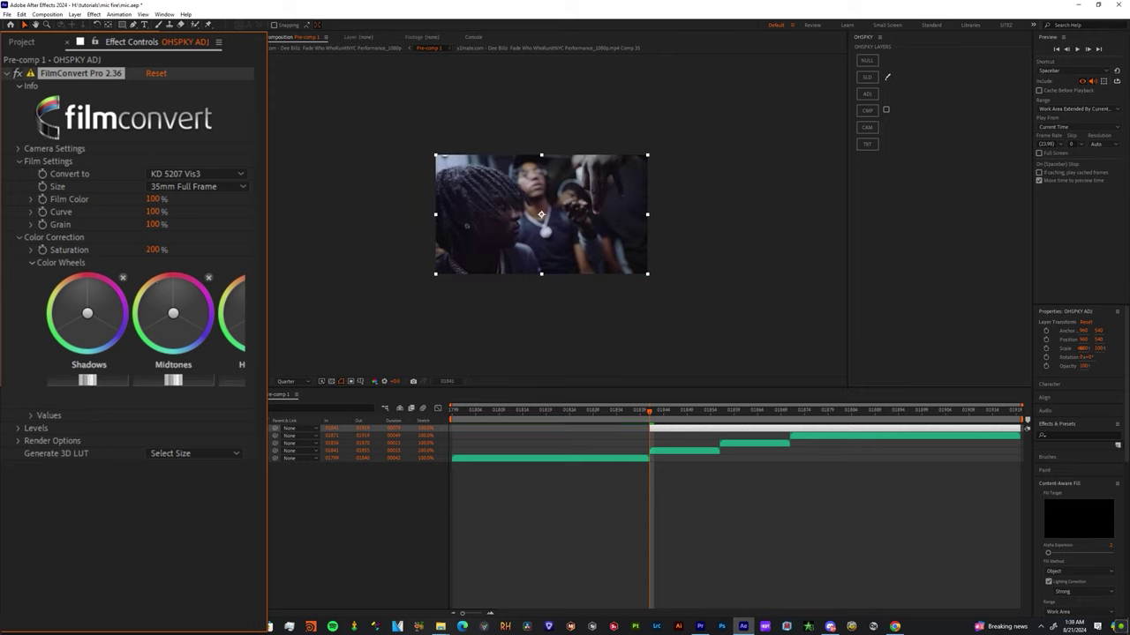
{"action": "key", "text": "space"}
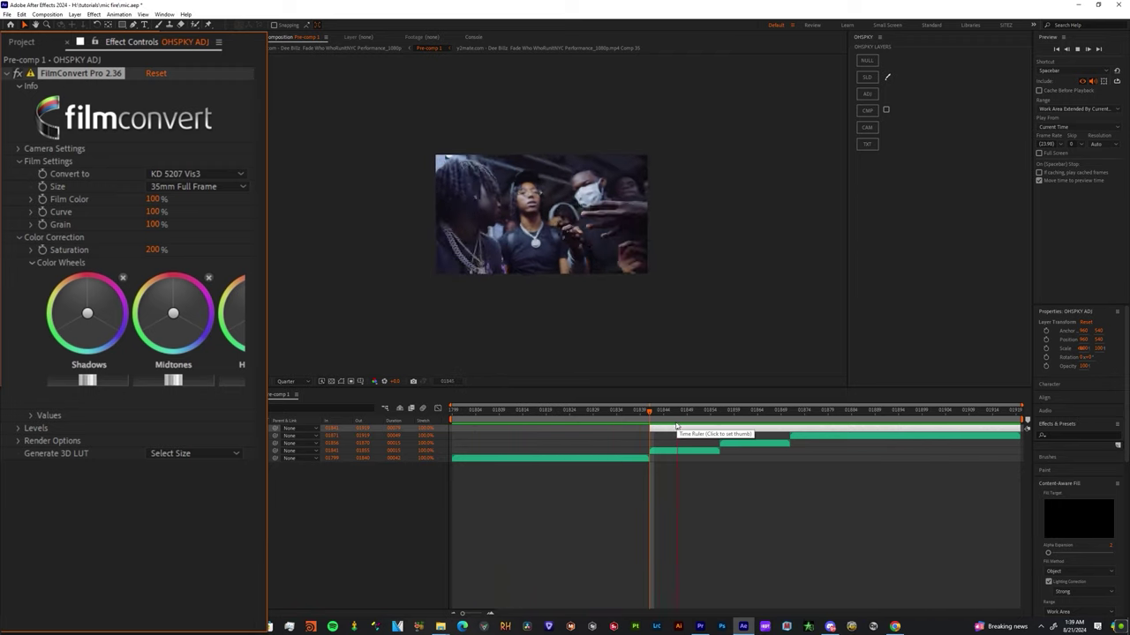
{"action": "mouse_move", "coordinate": [684, 416]}
{"action": "left_mouse_down"}
{"action": "mouse_move", "coordinate": [809, 412]}
{"action": "mouse_move", "coordinate": [772, 413]}
{"action": "left_mouse_up"}
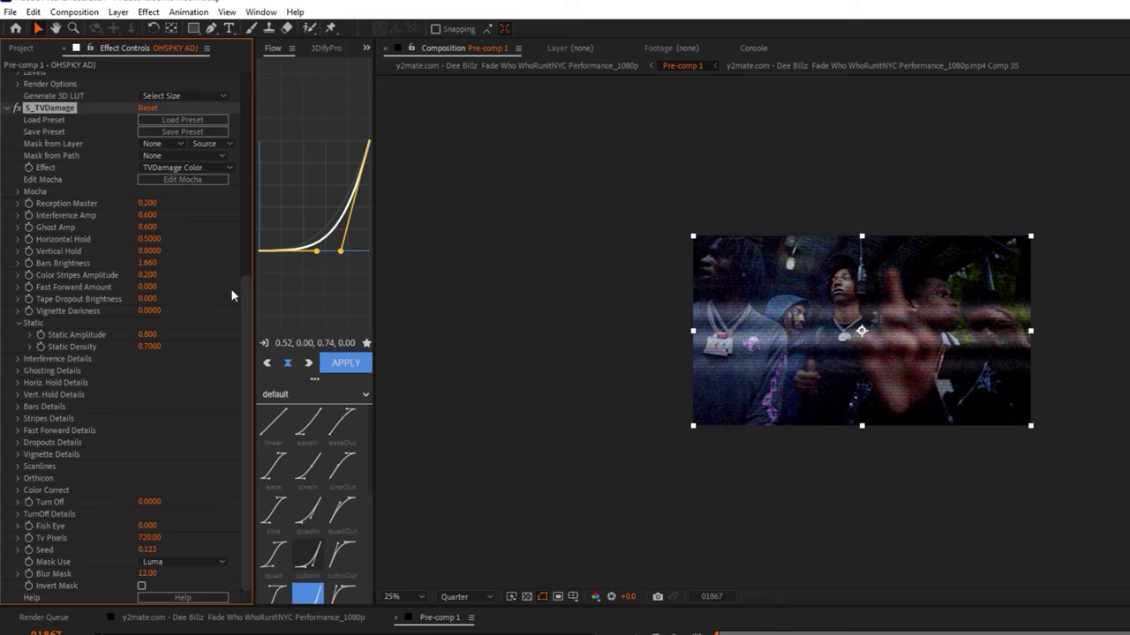
Tune S_TVDamage on the adjustment layer with Static Amplitude 0.870, ghost Shift 0.980, Bar Roll Speed 6.20 and some Fish Eye distortion.
{"action": "key", "text": "space"}
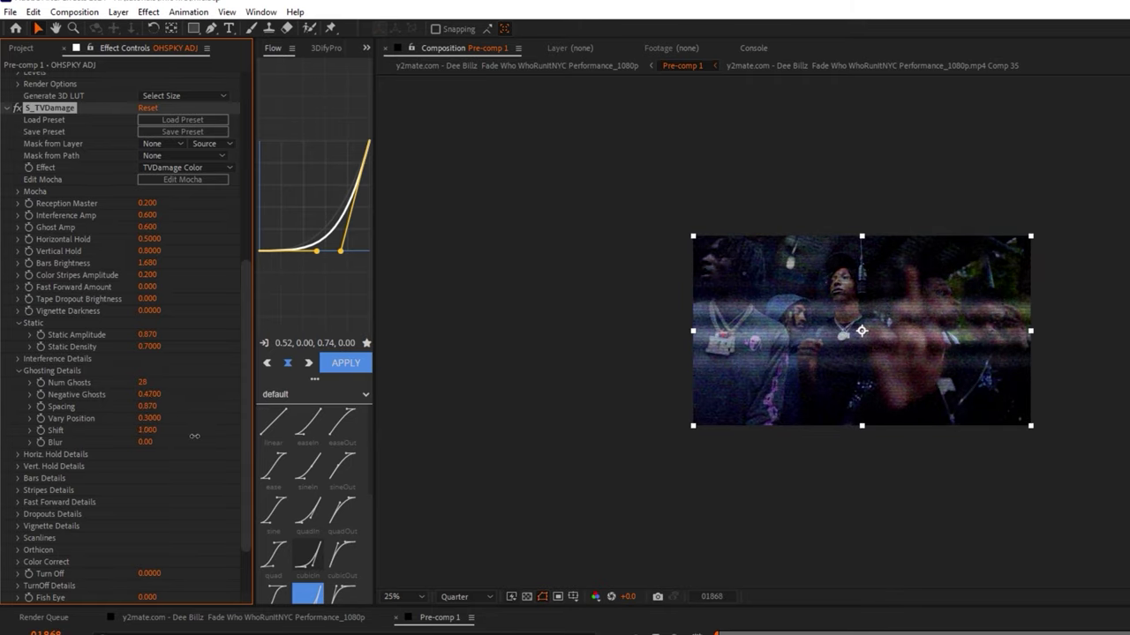
{"action": "left_click", "coordinate": [17, 478]}
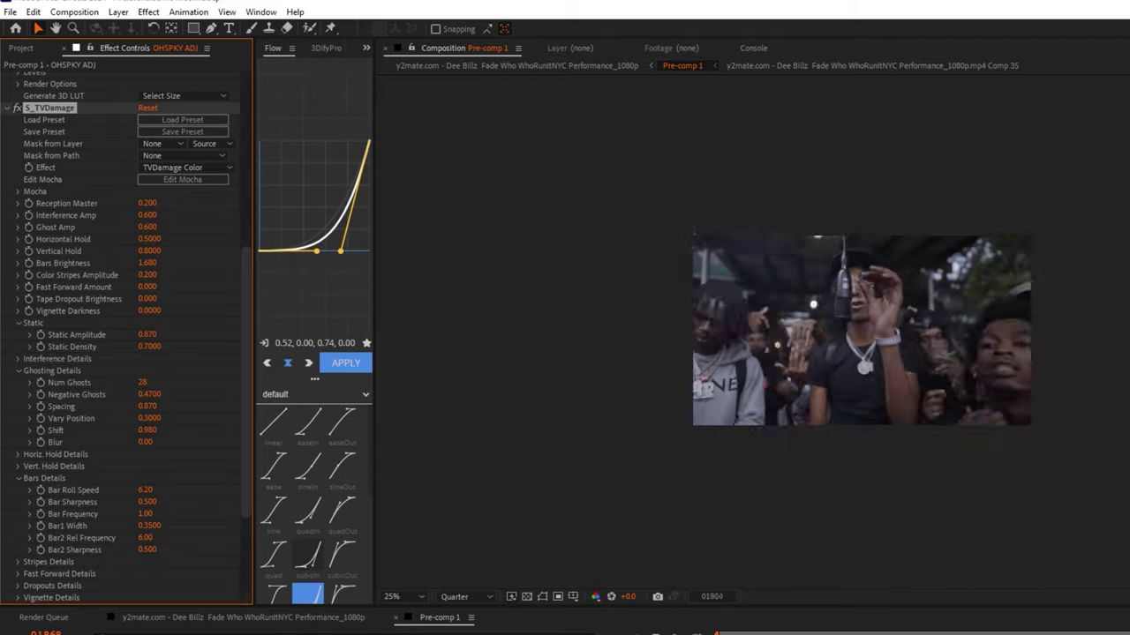
{"action": "scroll", "coordinate": [110, 547], "scroll_direction": "down", "scroll_amount": 3}
{"action": "left_click_drag", "start_coordinate": [148, 528], "coordinate": [255, 530]}
{"action": "right_click", "coordinate": [76, 528]}
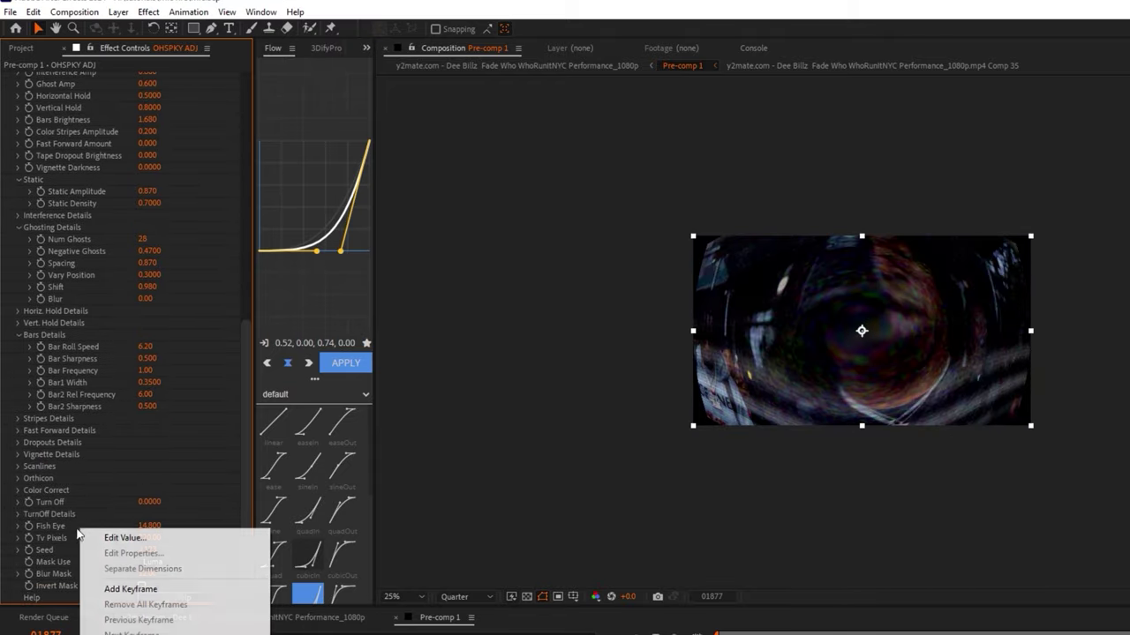
{"action": "left_click_drag", "start_coordinate": [157, 526], "coordinate": [105, 553]}
Keyframe S_TVDamage's Reception Master as a short spike at the cut around frame 1856, ending at 0 on frame 1857.
{"action": "scroll", "coordinate": [105, 553], "scroll_direction": "up", "scroll_amount": 10}
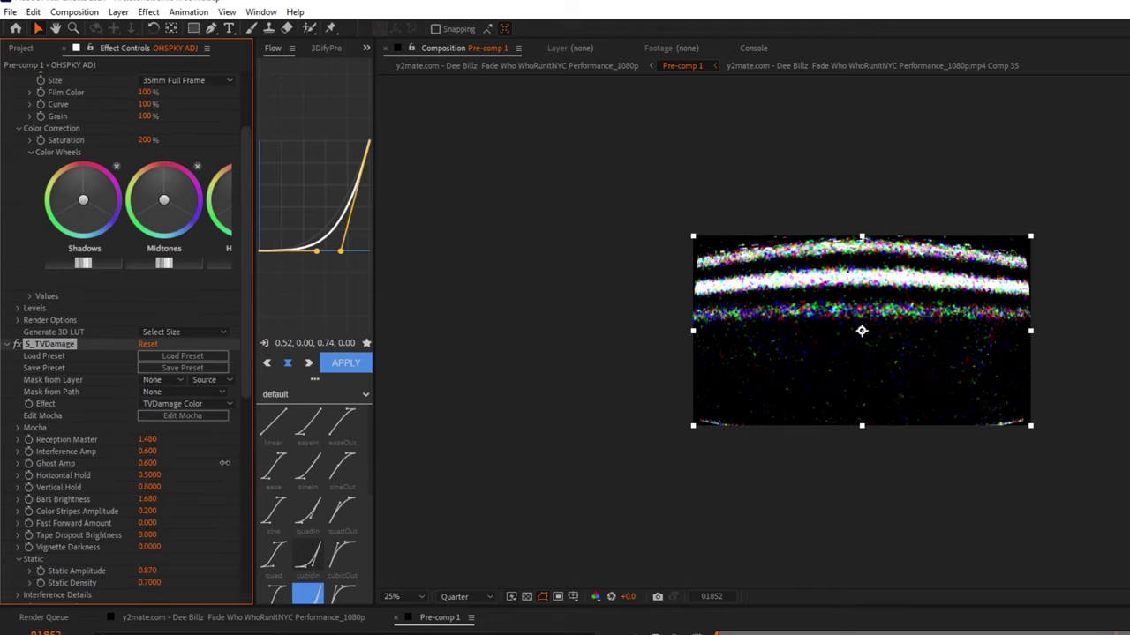
{"action": "left_click", "coordinate": [715, 411]}
{"action": "left_click", "coordinate": [18, 439]}
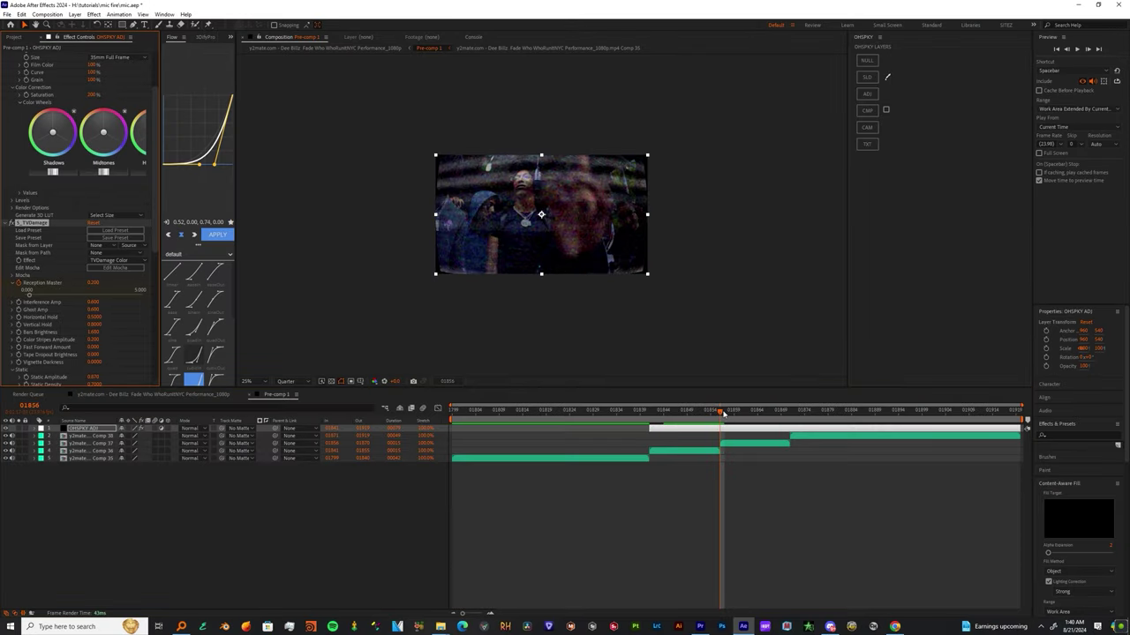
{"action": "mouse_move", "coordinate": [75, 289]}
{"action": "left_mouse_down"}
{"action": "mouse_move", "coordinate": [84, 294]}
{"action": "mouse_move", "coordinate": [25, 293]}
{"action": "mouse_move", "coordinate": [60, 294]}
{"action": "left_mouse_up"}
{"action": "left_click_drag", "start_coordinate": [192, 459], "coordinate": [190, 460]}
{"action": "key", "text": "Page_Down"}
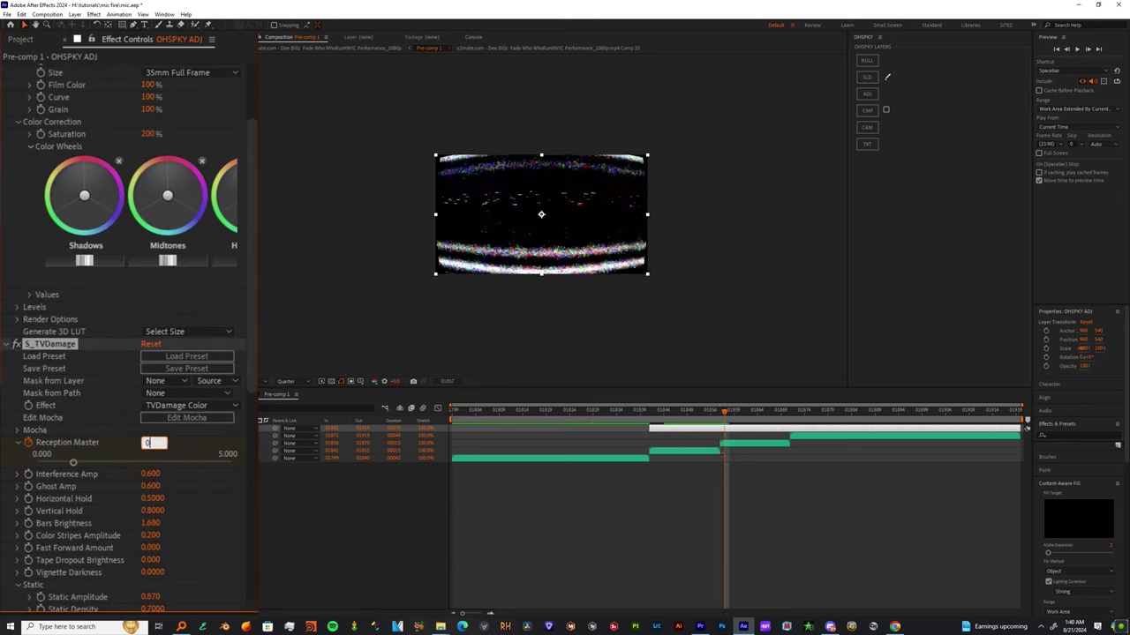
{"action": "type", "text": ".5"}
{"action": "key", "text": "Return"}
Reveal the Reception Master keyframes, preview the glitch, and copy the three keyframes to the next cut at frame 1871.
{"action": "key", "text": "u"}
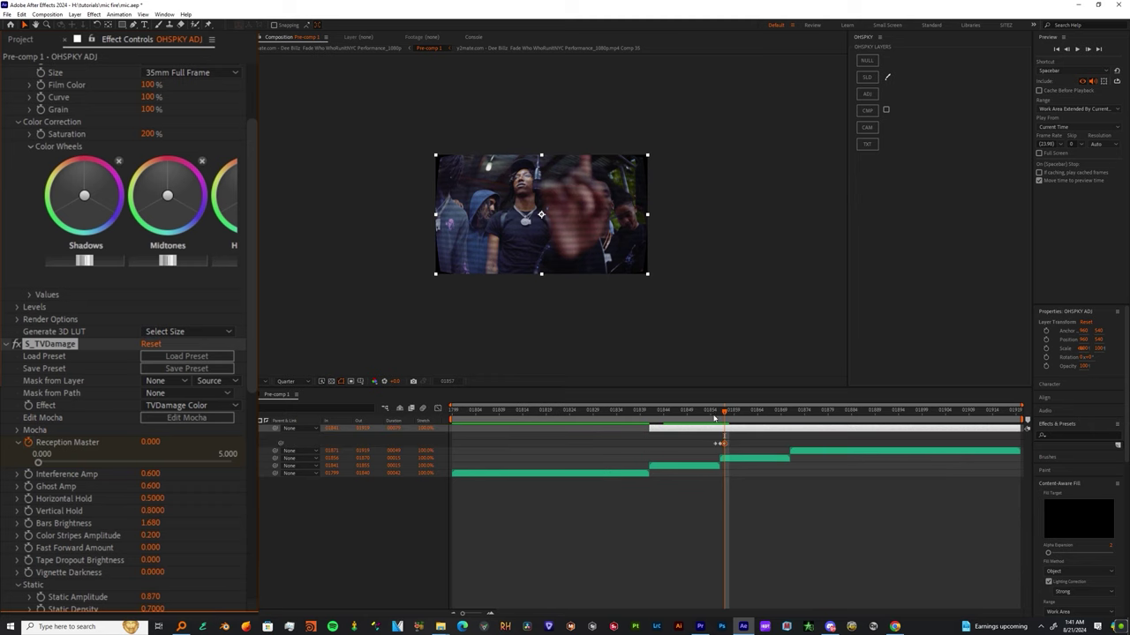
{"action": "left_click", "coordinate": [710, 412]}
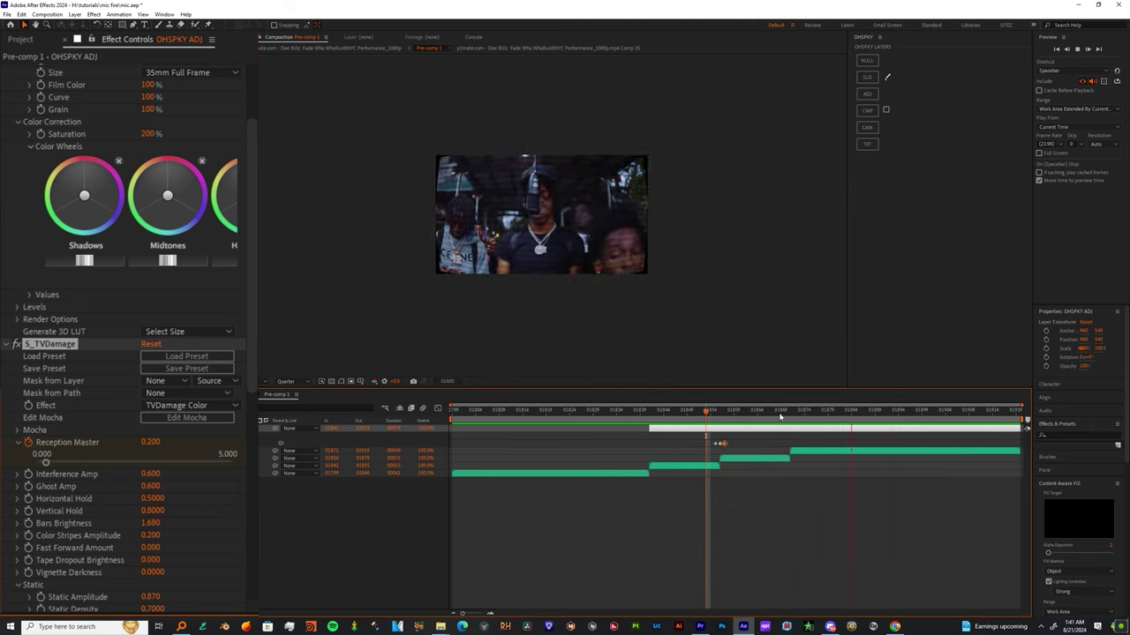
{"action": "left_click_drag", "start_coordinate": [732, 446], "coordinate": [705, 443]}
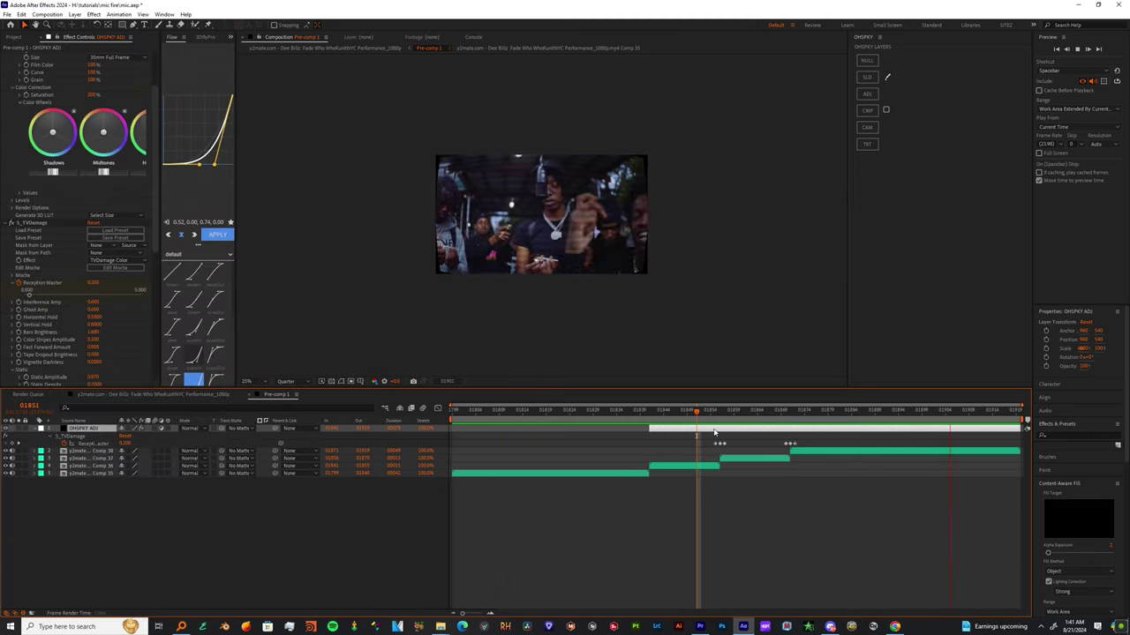
Add the Posterize Time effect to the adjustment layer with a Frame Rate of 12.
{"action": "key", "text": "ctrl+space"}
{"action": "type", "text": "po"}
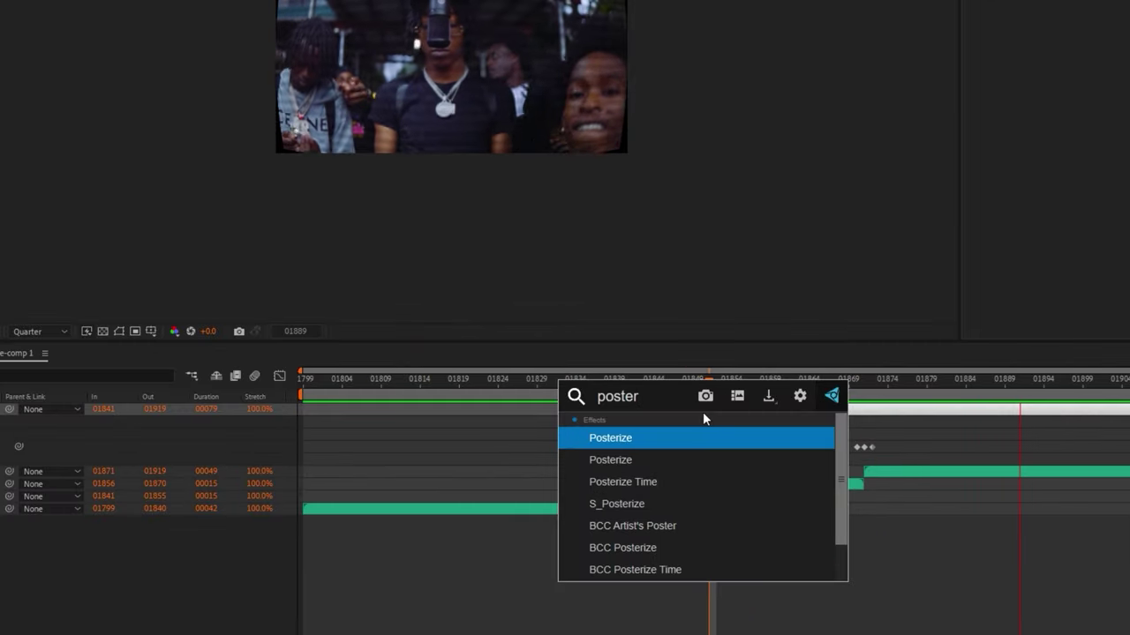
{"action": "key", "text": "Down"}
{"action": "key", "text": "Down"}
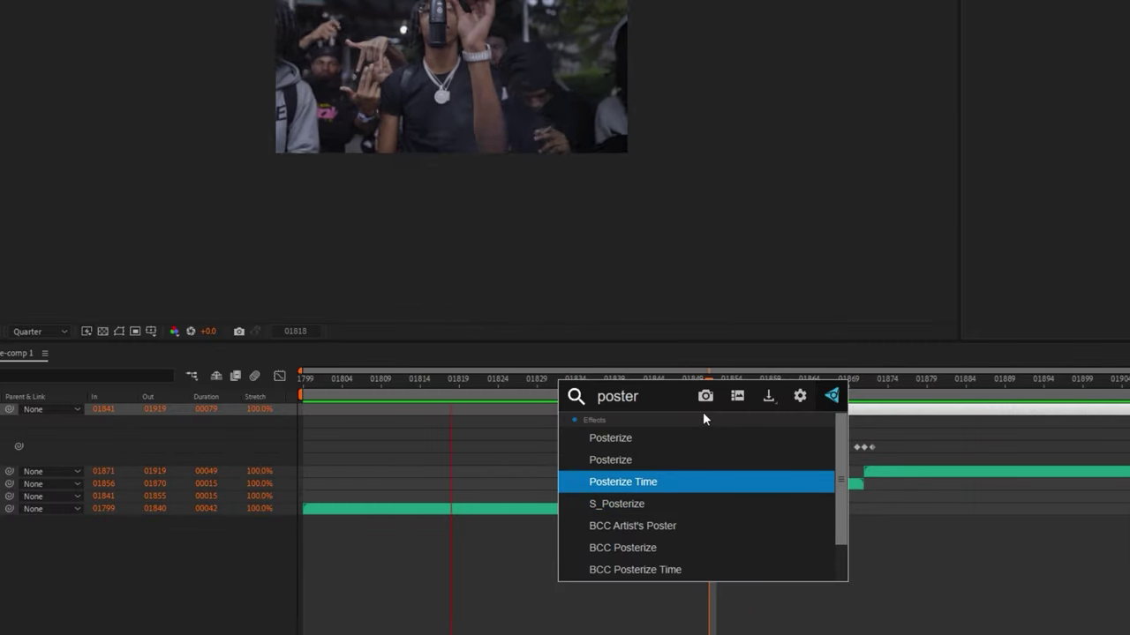
{"action": "key", "text": "Return"}
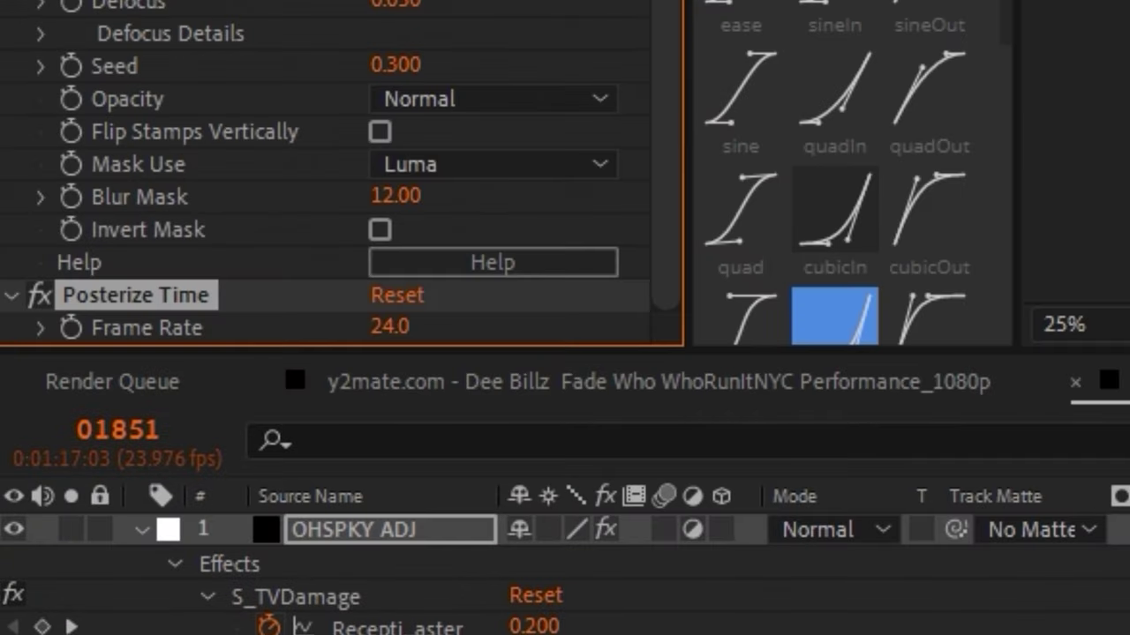
{"action": "type", "text": "12"}
{"action": "key", "text": "Return"}
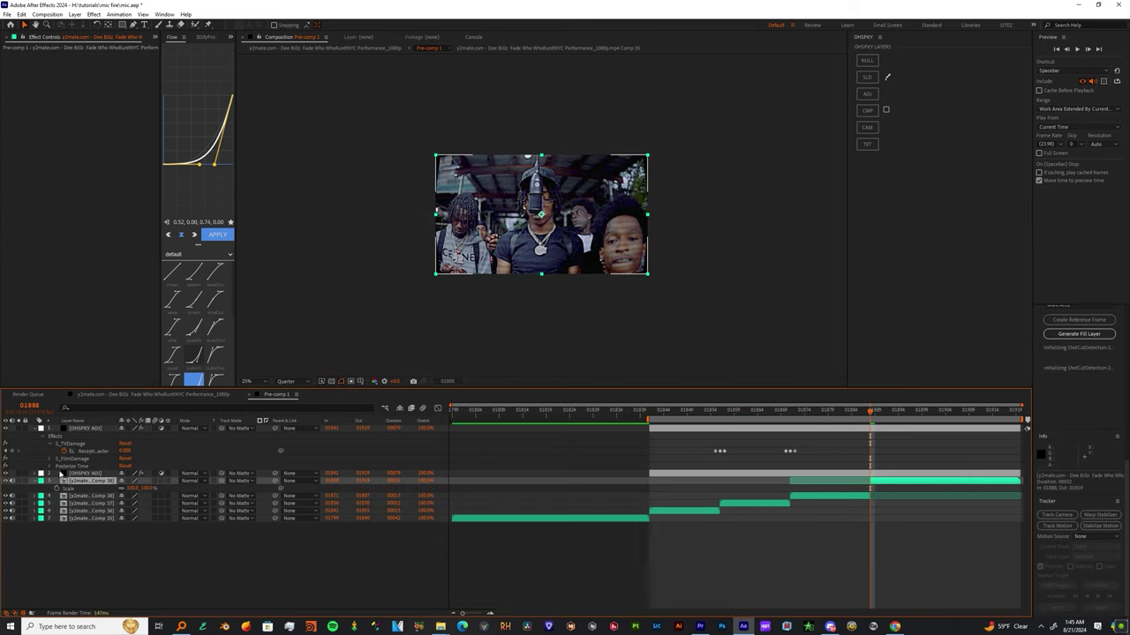
Scale the split Comp 38 clip that starts at frame 1888 to 196%.
{"action": "left_click_drag", "start_coordinate": [155, 486], "coordinate": [170, 487]}
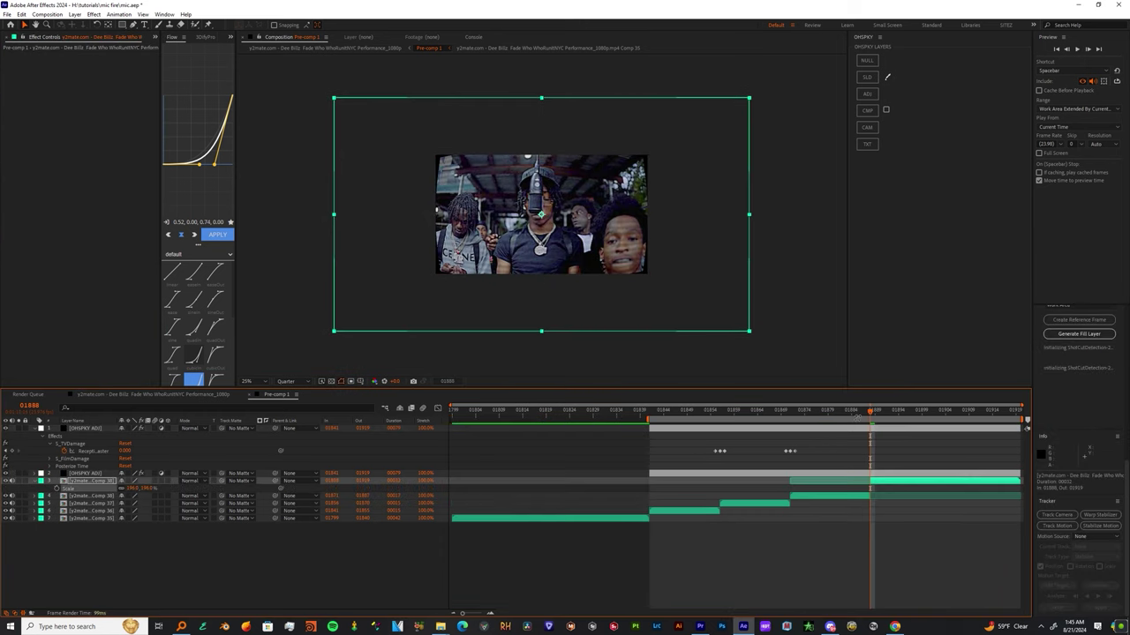
{"action": "left_click", "coordinate": [790, 412]}
Add a solid trimmed to a brief flash near the frame 1888 cut, duplicate it for a second flash, and preview the result.
{"action": "left_click", "coordinate": [869, 79]}
{"action": "left_click_drag", "start_coordinate": [1019, 481], "coordinate": [908, 482]}
{"action": "key", "text": "ctrl+d"}
{"action": "key", "text": "equal"}
{"action": "key", "text": "space"}
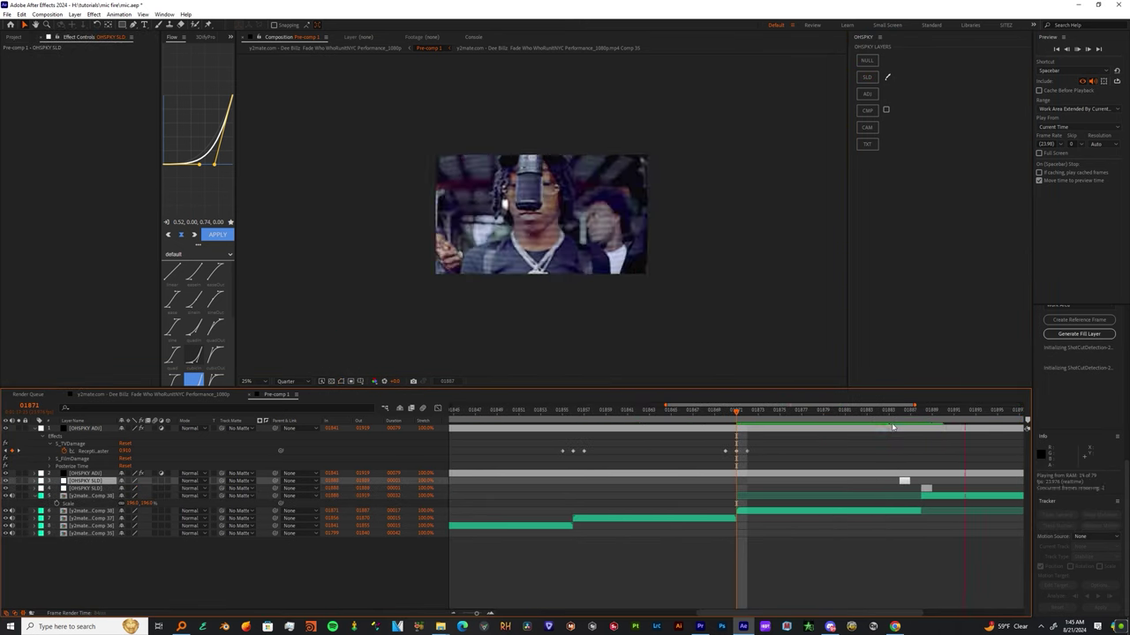
{"action": "left_click", "coordinate": [870, 411]}
{"action": "key", "text": "space"}
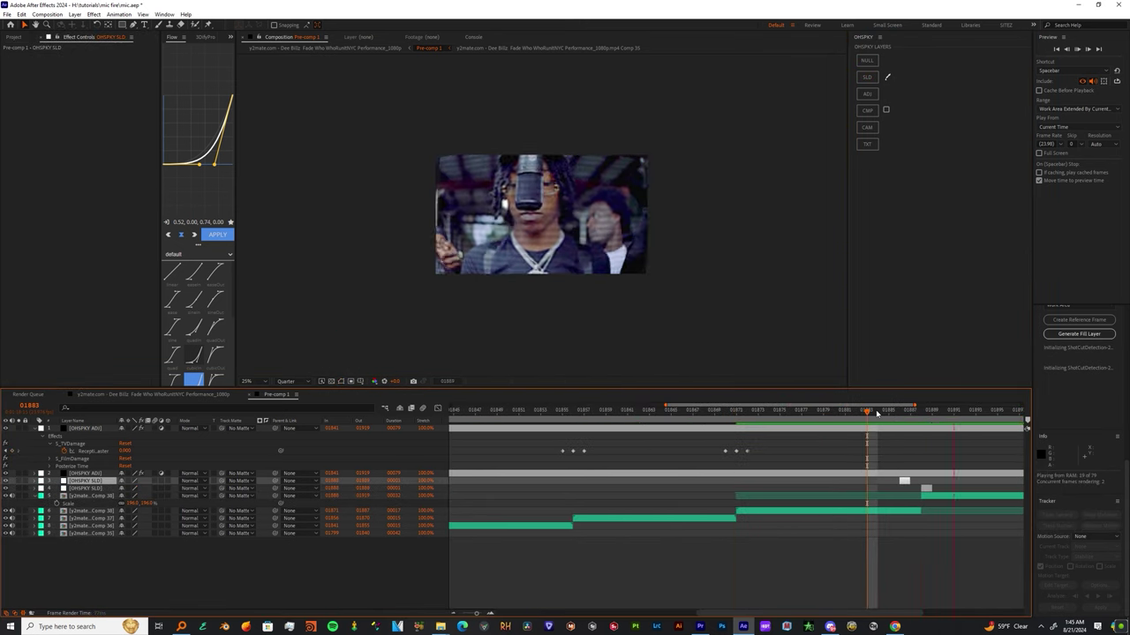
{"action": "left_click", "coordinate": [878, 412]}
{"action": "key", "text": "space"}
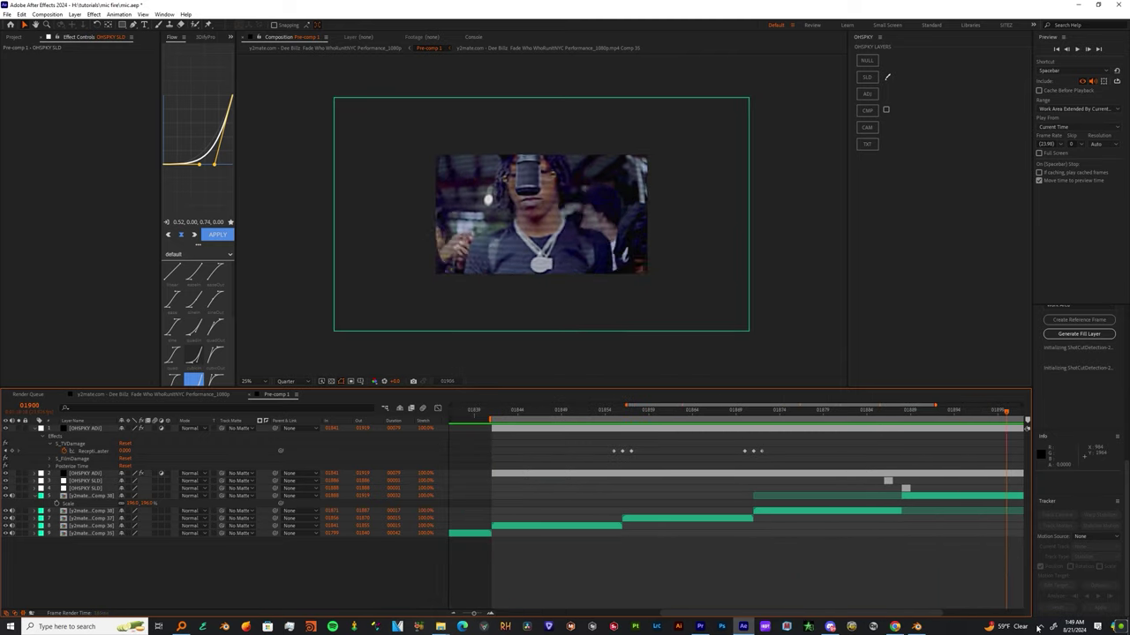
Send Pre-comp 1 to the Render Queue and set its output format to PNG Sequence.
{"action": "key", "text": "ctrl+m"}
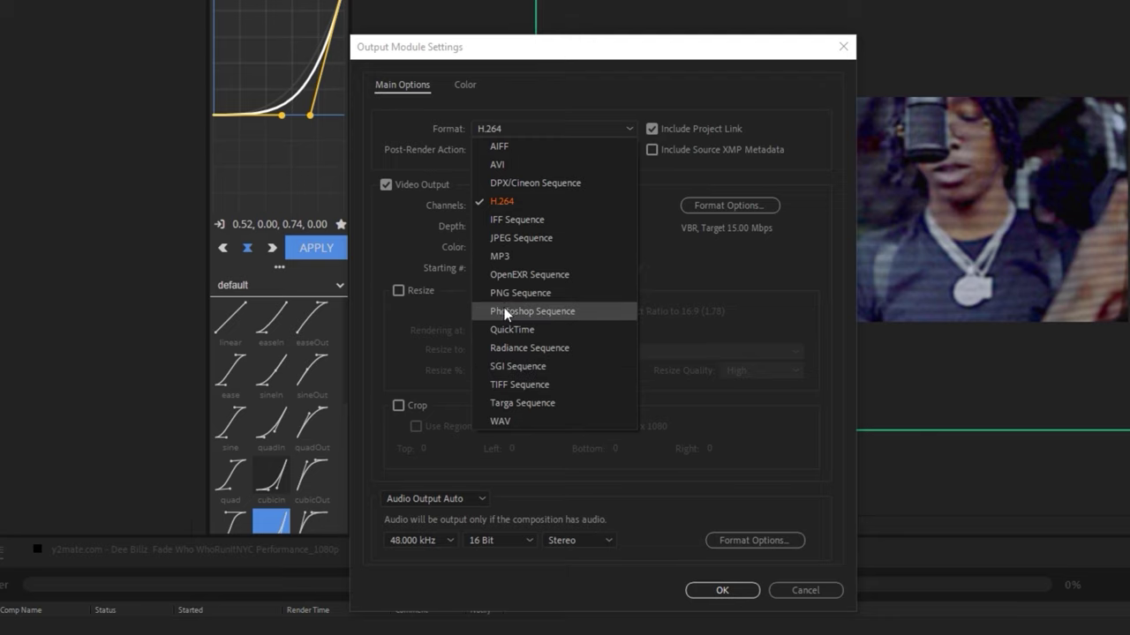
{"action": "left_click", "coordinate": [525, 296]}
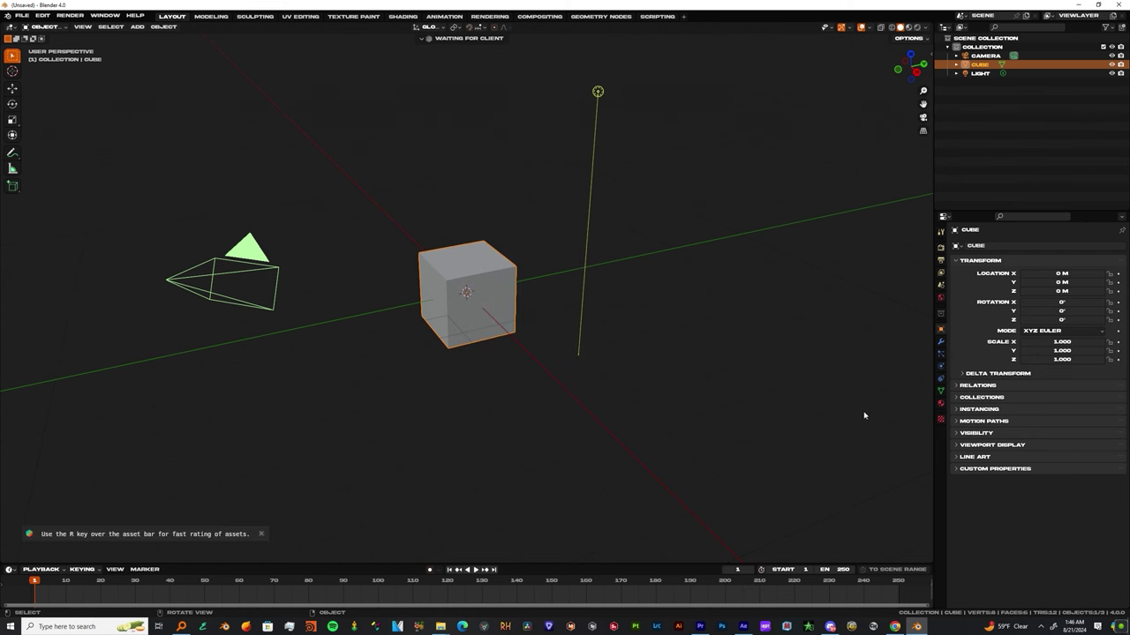
Switch to Blender and delete the default cube, camera and light from the new scene.
{"action": "left_click_drag", "start_coordinate": [807, 205], "coordinate": [165, 475]}
{"action": "key", "text": "Delete"}
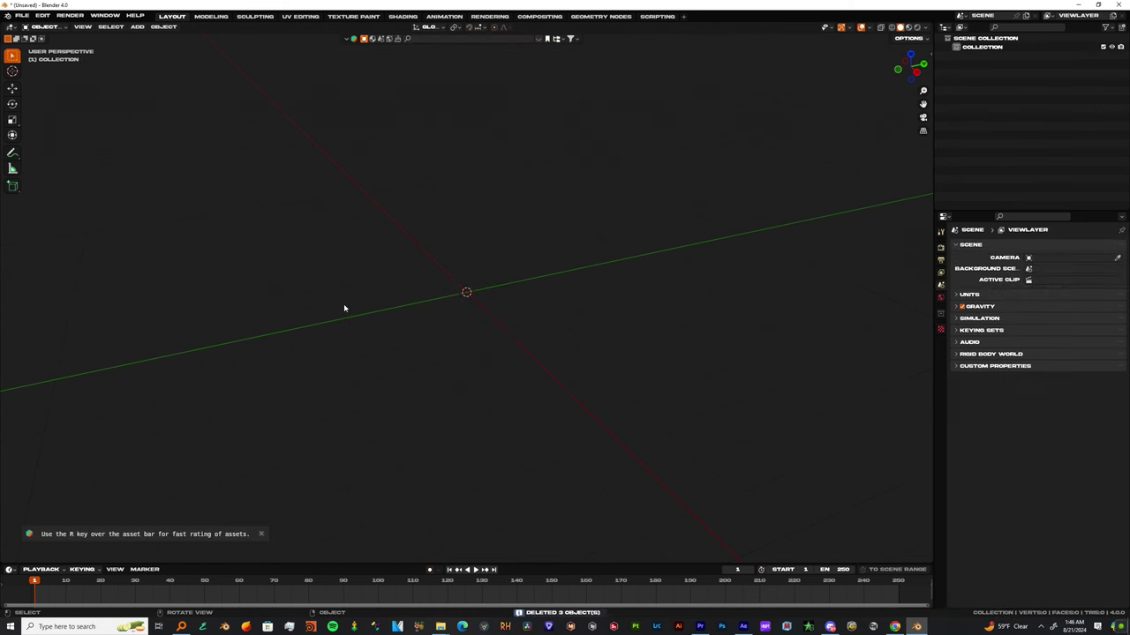
Show the BlenderKit asset bar and choose the locked Persian design glass asset.
{"action": "left_click", "coordinate": [538, 40]}
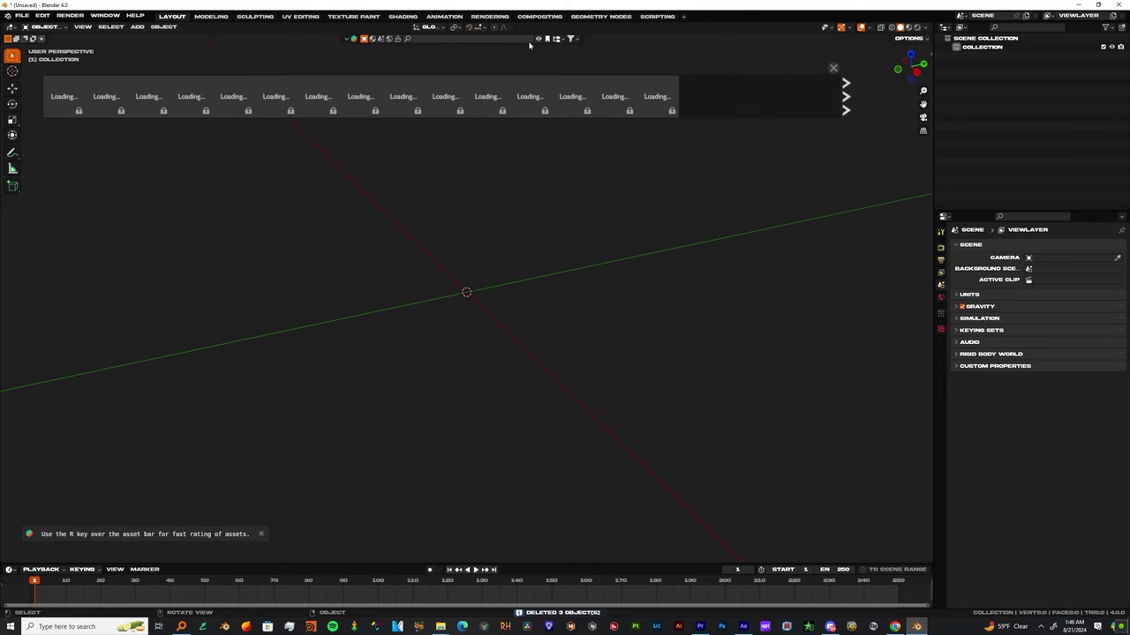
{"action": "left_click", "coordinate": [511, 40]}
{"action": "left_click", "coordinate": [461, 106]}
{"action": "left_click", "coordinate": [461, 107]}
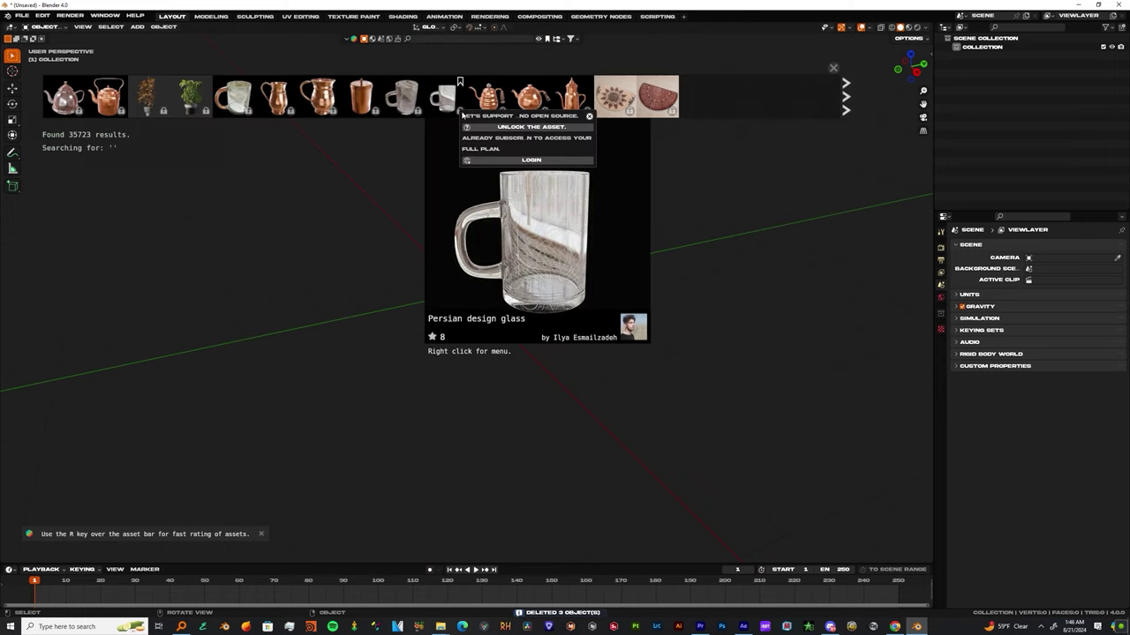
Go to the BlenderKit website through the asset's unlock option and log in with the saved account credentials.
{"action": "left_click", "coordinate": [501, 128]}
{"action": "left_click", "coordinate": [1035, 69]}
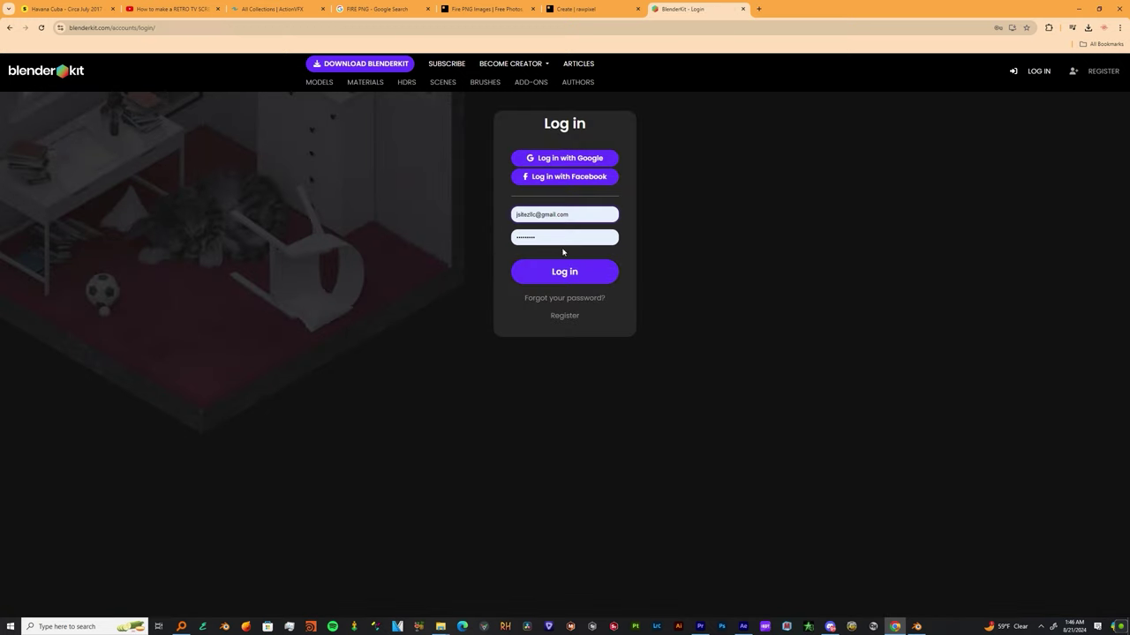
{"action": "left_click", "coordinate": [565, 270]}
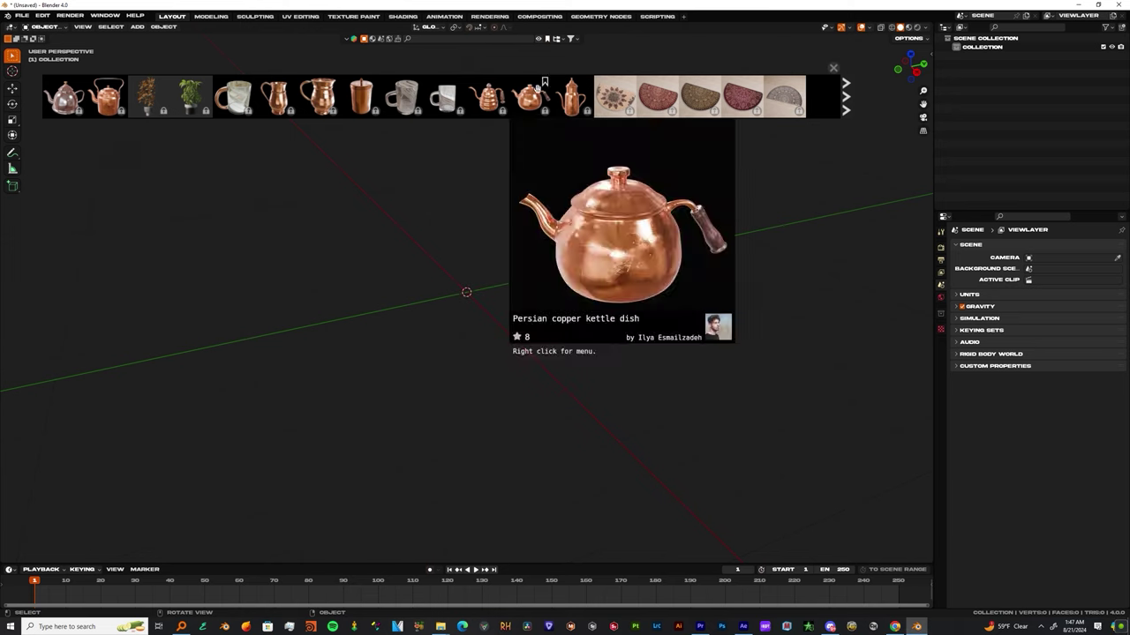
Start the BlenderKit login from the locked Persian copper kettle dish asset.
{"action": "left_click", "coordinate": [535, 86]}
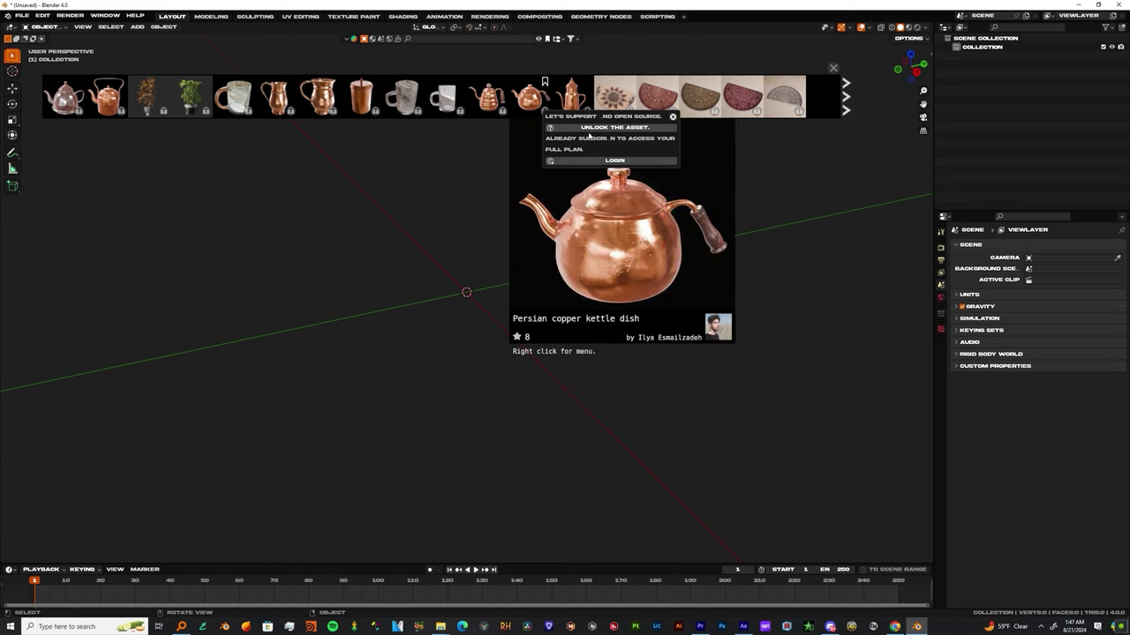
{"action": "left_click", "coordinate": [609, 160]}
{"action": "left_click", "coordinate": [591, 212]}
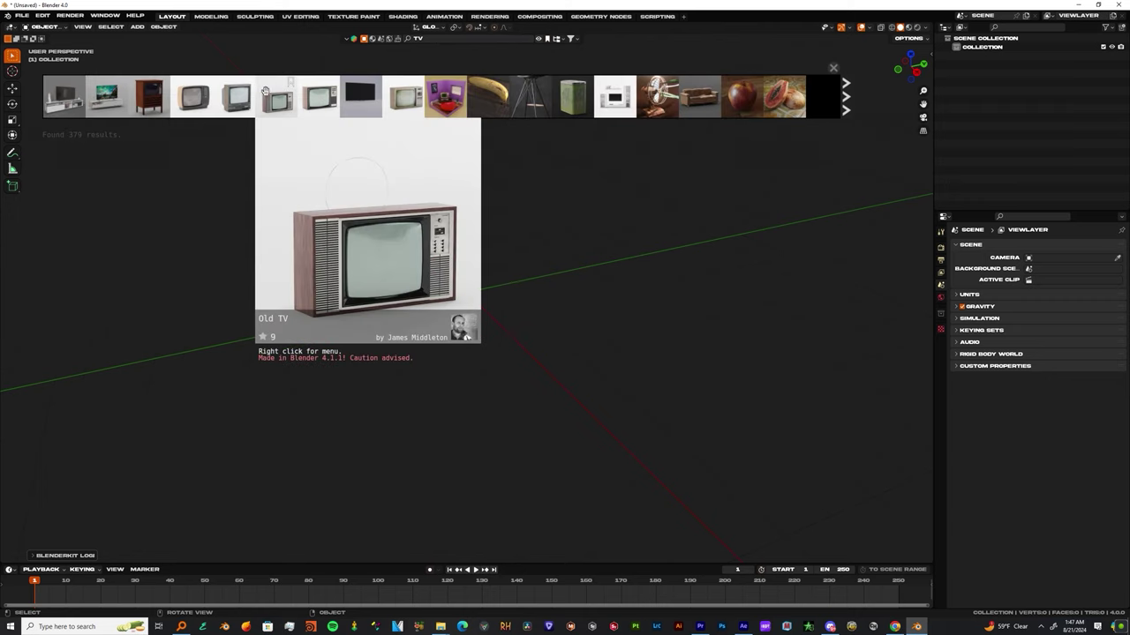
Add the Vintage TV asset from the TV search results to the scene and close the asset bar.
{"action": "left_click", "coordinate": [310, 95]}
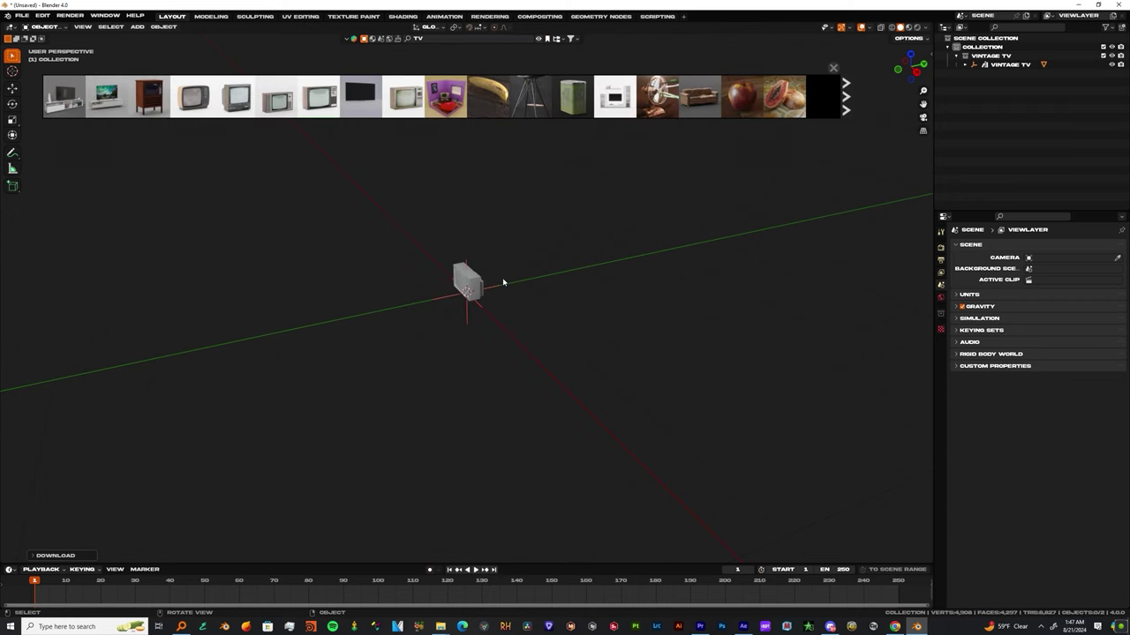
{"action": "key", "text": "KP_1"}
{"action": "scroll", "coordinate": [499, 289], "scroll_direction": "up", "scroll_amount": 8}
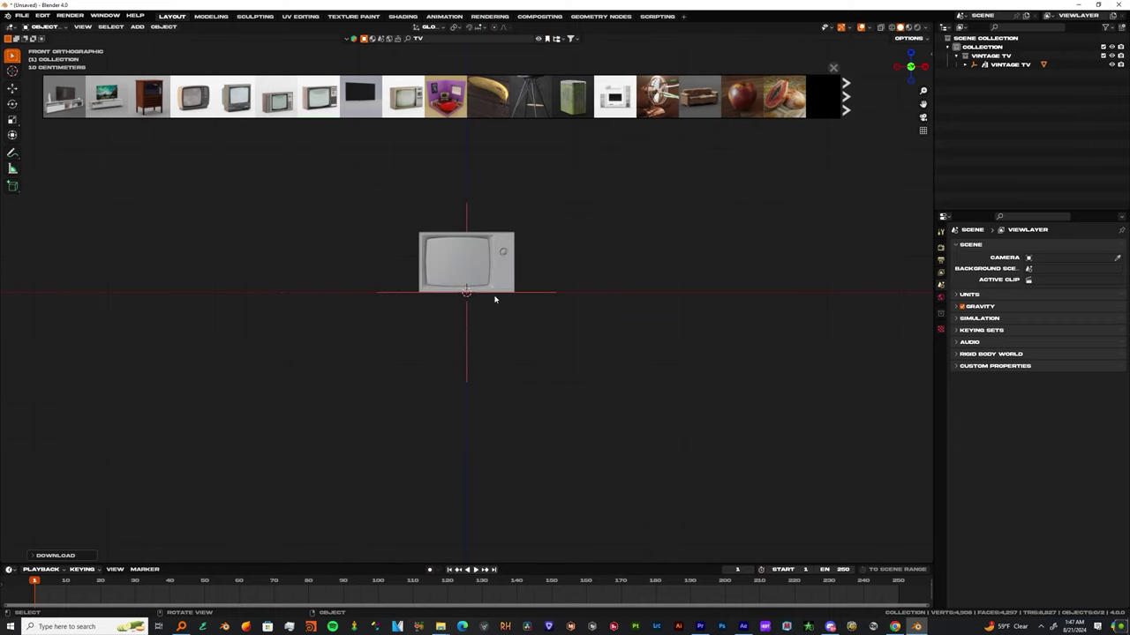
{"action": "left_click", "coordinate": [833, 67]}
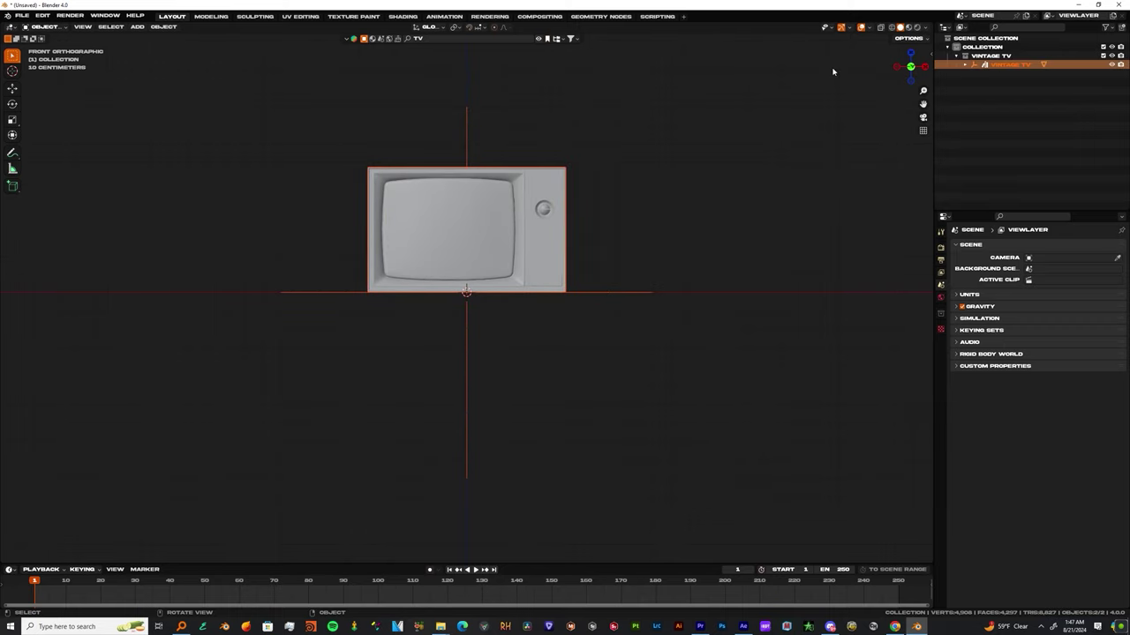
Clear the parent of the Vintage TV mesh and delete its parent empty.
{"action": "key", "text": "alt+p"}
{"action": "left_click", "coordinate": [496, 233]}
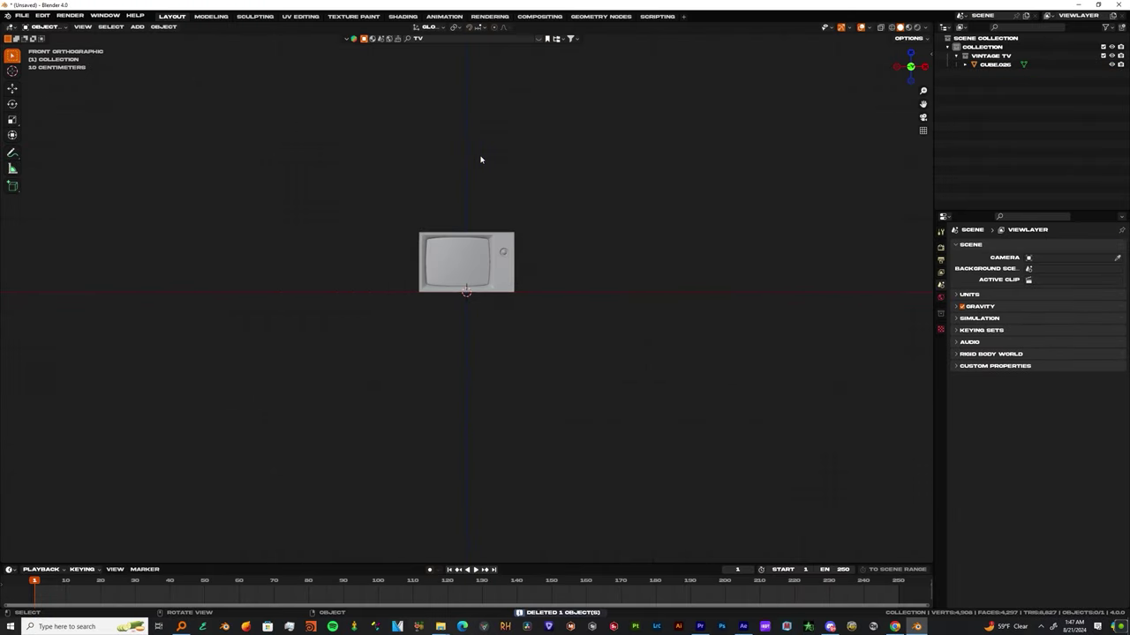
{"action": "scroll", "coordinate": [482, 159], "scroll_direction": "up", "scroll_amount": 3}
Select the TV mesh, enter Edit Mode and select the linked faces of its screen.
{"action": "left_click", "coordinate": [479, 184]}
{"action": "middle_click_drag", "start_coordinate": [479, 184], "coordinate": [560, 310]}
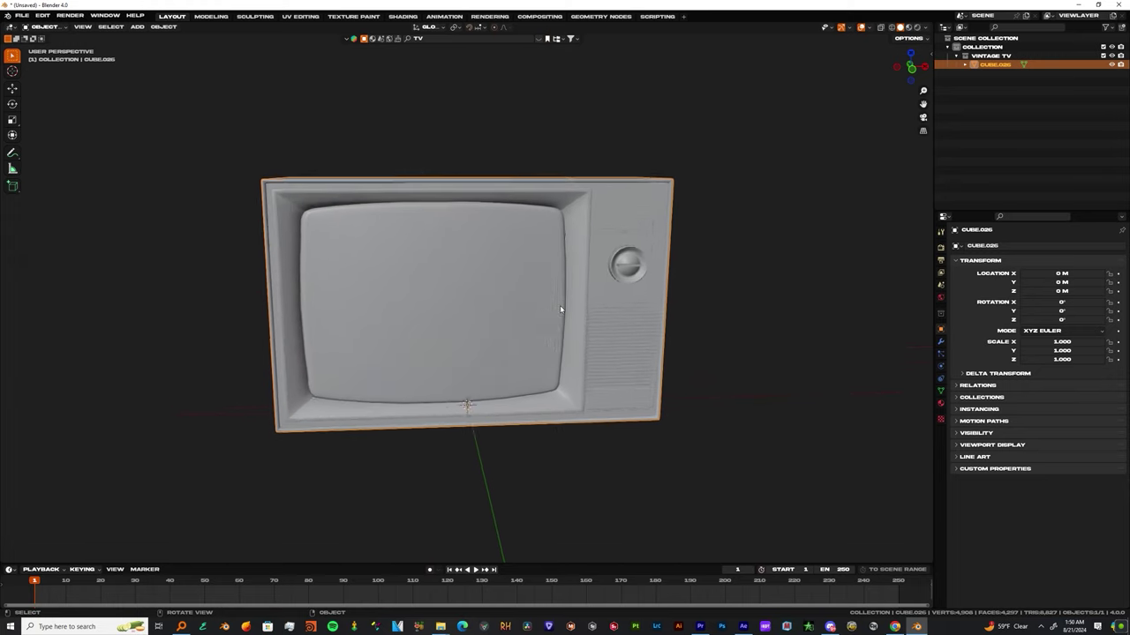
{"action": "scroll", "coordinate": [559, 309], "scroll_direction": "up", "scroll_amount": 1}
{"action": "scroll", "coordinate": [529, 320], "scroll_direction": "down", "scroll_amount": 6}
{"action": "middle_click_drag", "start_coordinate": [527, 318], "coordinate": [457, 271]}
{"action": "scroll", "coordinate": [521, 326], "scroll_direction": "up", "scroll_amount": 2}
{"action": "key", "text": "Tab"}
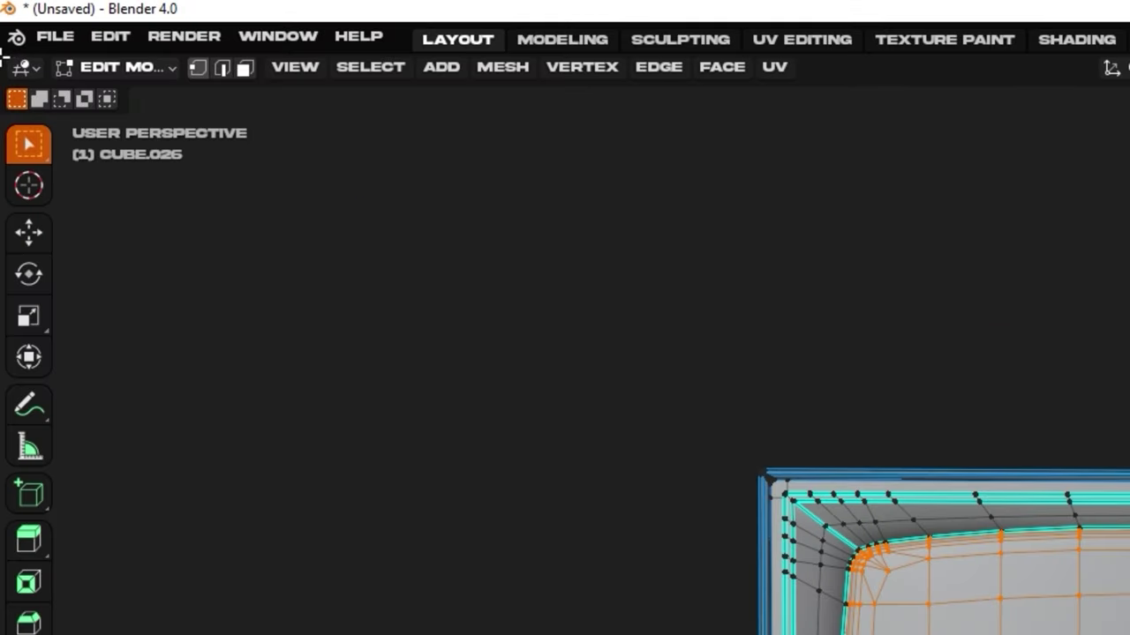
Split the 3D viewport into two side-by-side areas and switch the larger one to Material Preview shading.
{"action": "left_click_drag", "start_coordinate": [3, 22], "coordinate": [322, 28]}
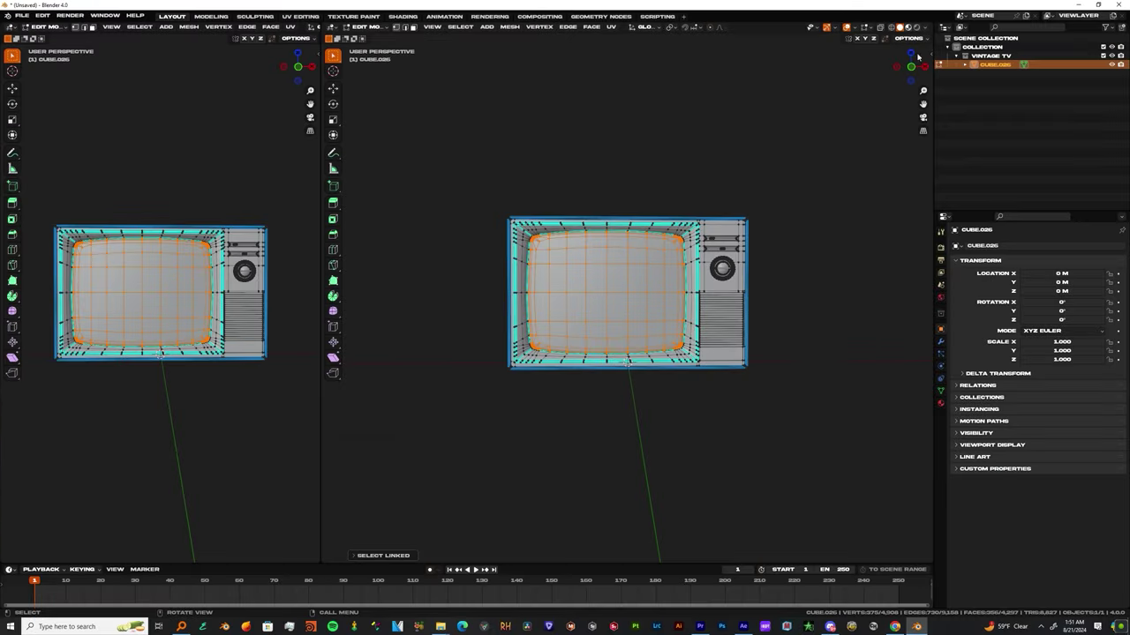
{"action": "left_click", "coordinate": [908, 27]}
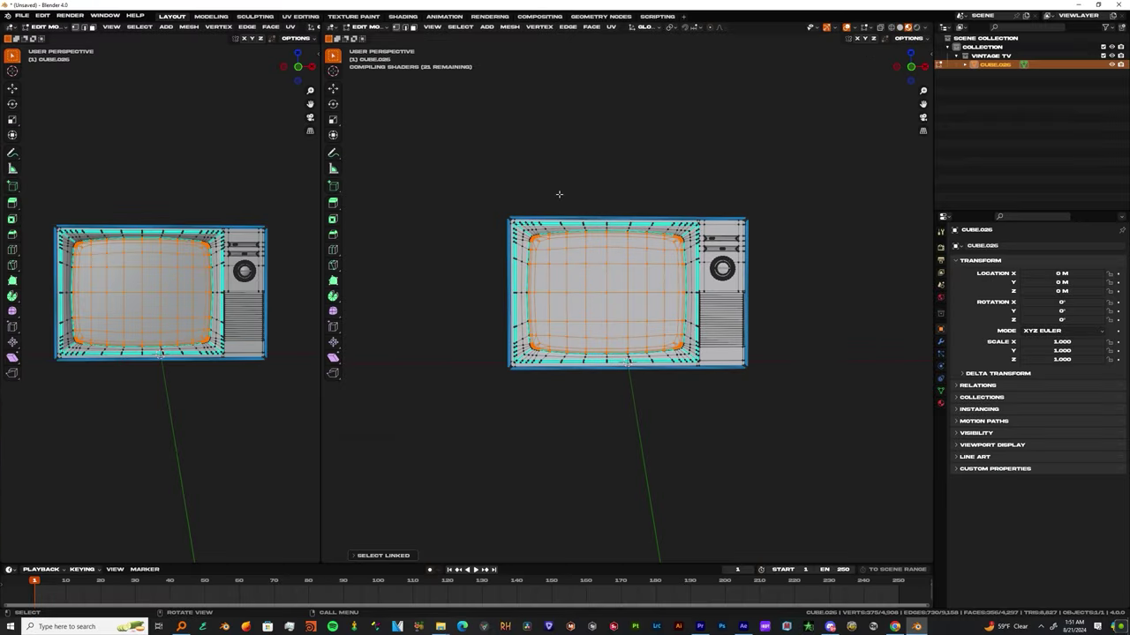
{"action": "scroll", "coordinate": [618, 233], "scroll_direction": "down", "scroll_amount": 2}
{"action": "scroll", "coordinate": [671, 251], "scroll_direction": "up", "scroll_amount": 6}
{"action": "middle_click_drag", "start_coordinate": [711, 256], "coordinate": [734, 246]}
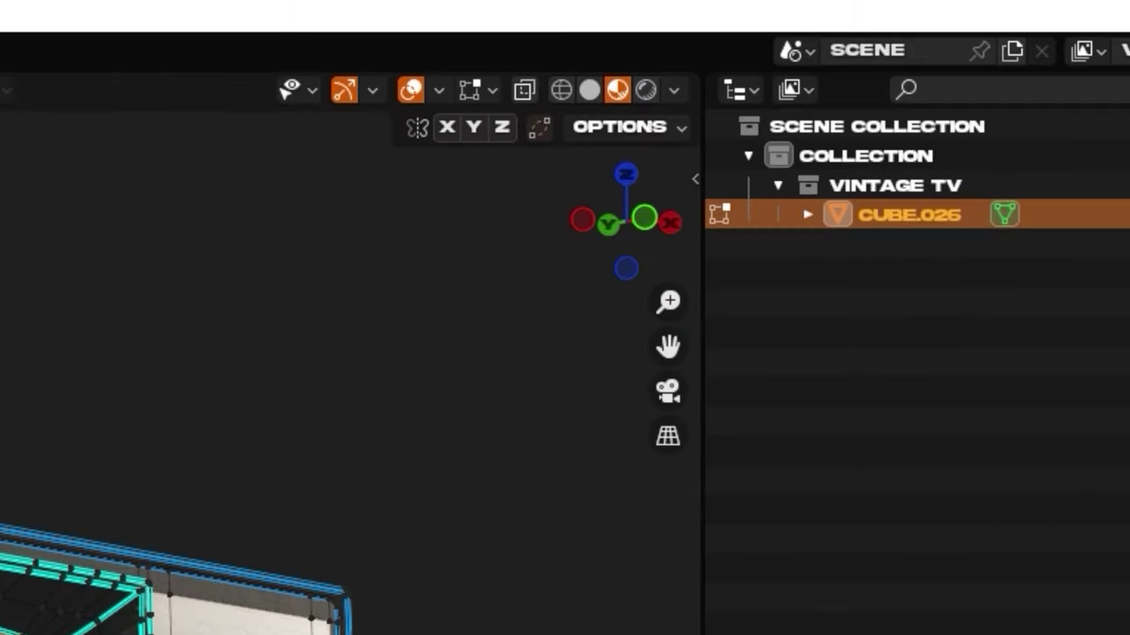
Turn the new smaller viewport area into a Shader Editor showing the TV's TVPAN-7 material nodes.
{"action": "mouse_move", "coordinate": [196, 177]}
{"action": "middle_mouse_down"}
{"action": "mouse_move", "coordinate": [210, 178]}
{"action": "mouse_move", "coordinate": [192, 160]}
{"action": "middle_mouse_up"}
{"action": "left_click", "coordinate": [256, 27]}
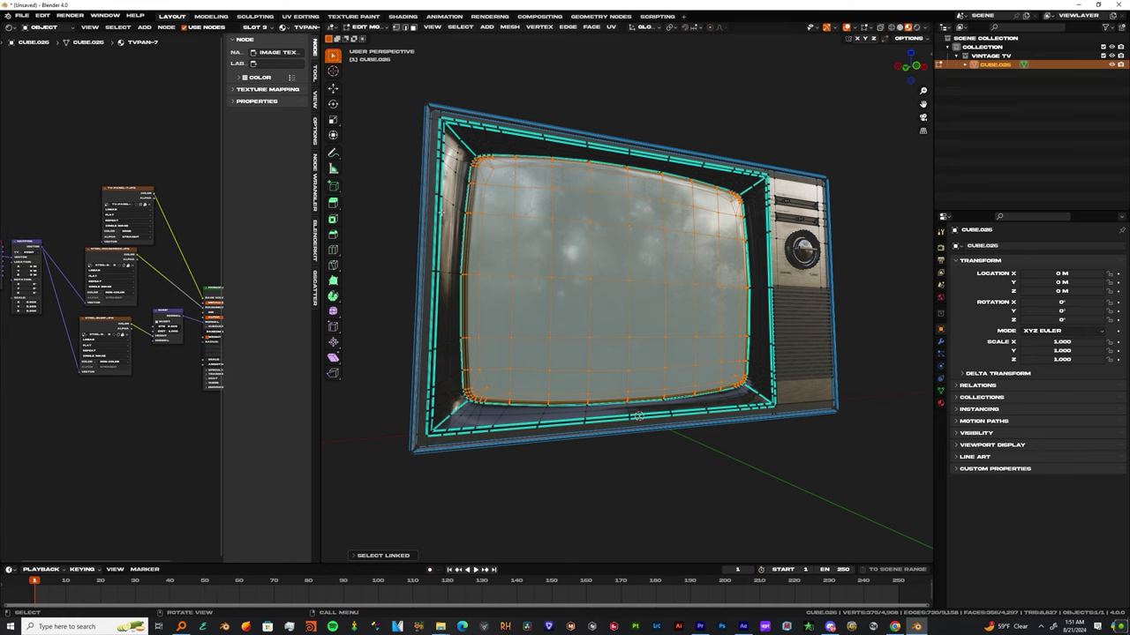
{"action": "scroll", "coordinate": [112, 250], "scroll_direction": "up", "scroll_amount": 5}
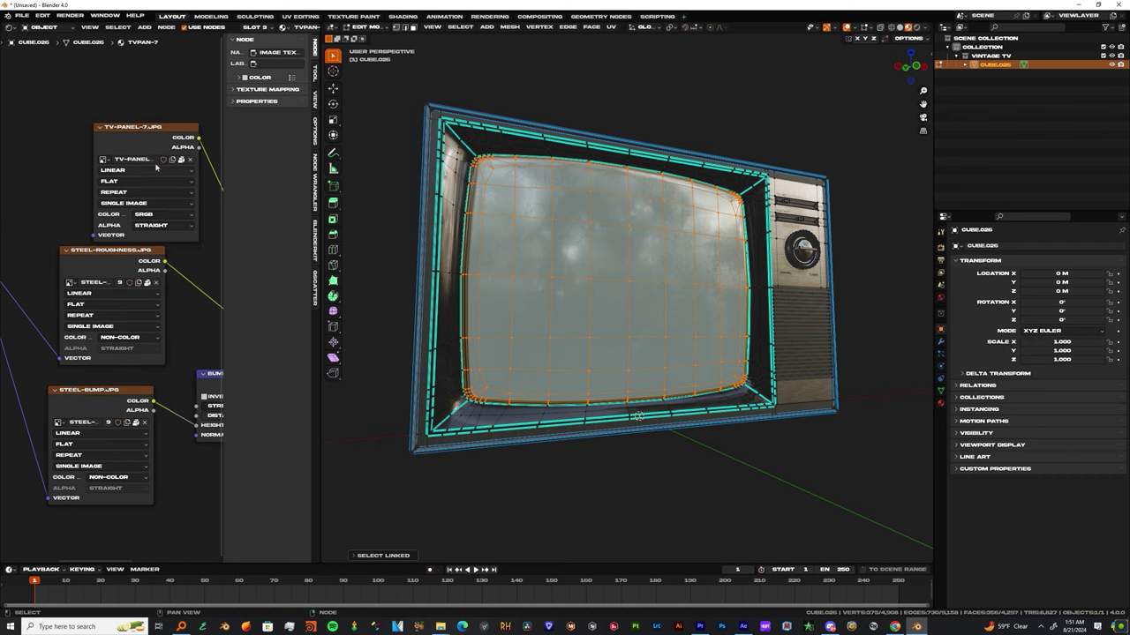
Try to unpack the TV-PANEL-7.JPG image texture with the option to use the file from the current directory.
{"action": "middle_click_drag", "start_coordinate": [42, 137], "coordinate": [69, 156]}
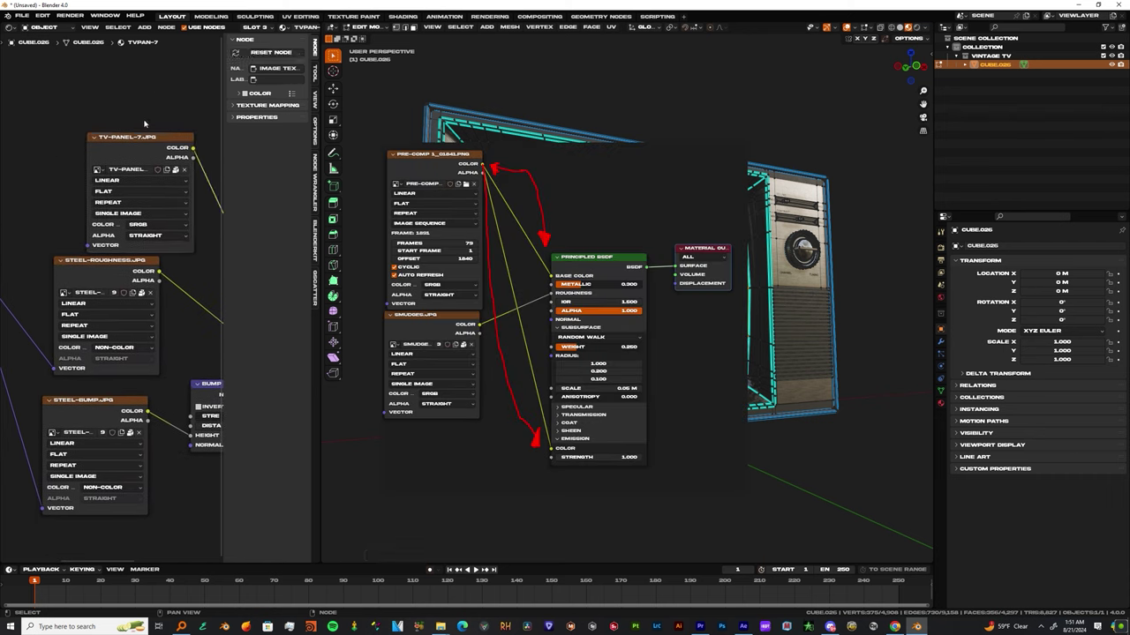
{"action": "middle_click_drag", "start_coordinate": [176, 169], "coordinate": [144, 176]}
{"action": "left_click", "coordinate": [144, 177]}
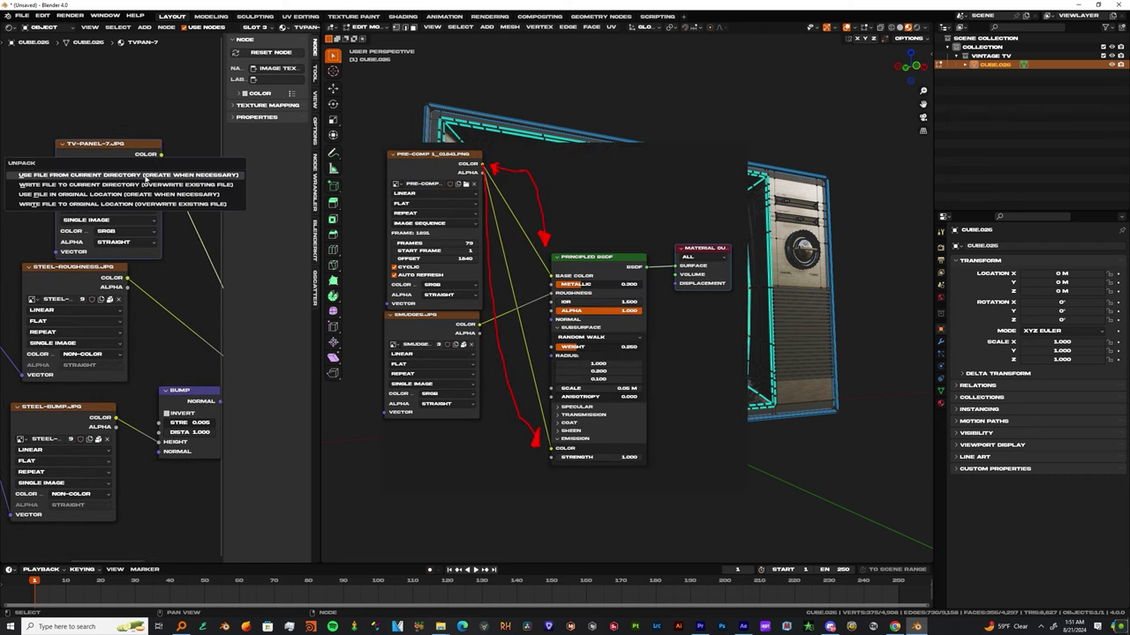
{"action": "left_click", "coordinate": [144, 175]}
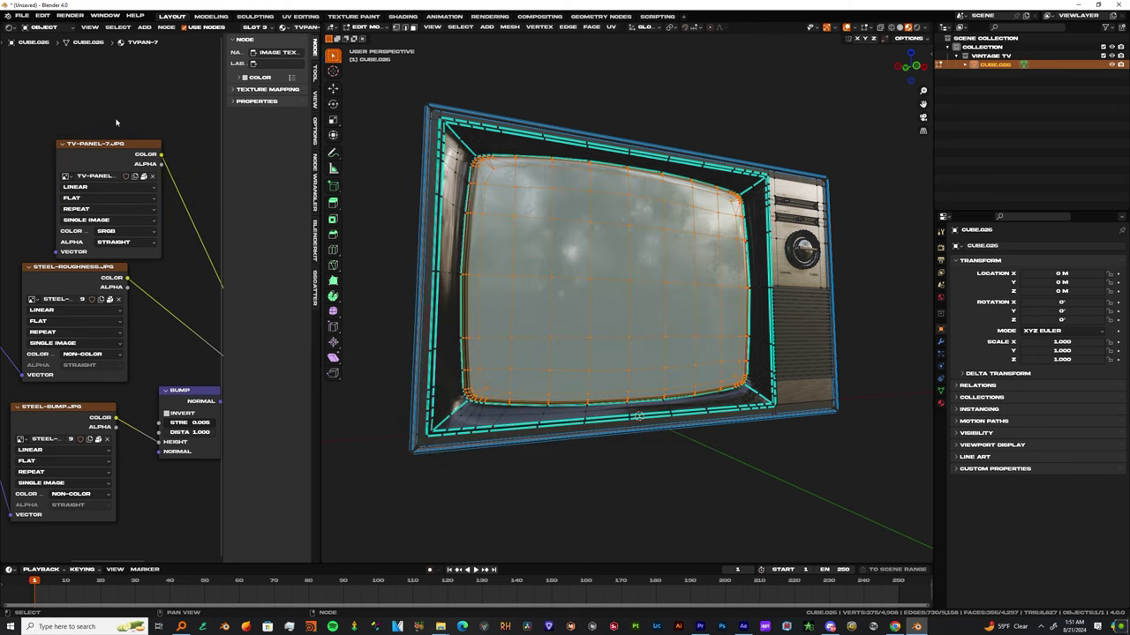
Save the project as blendddds.blend in the H:\TUTORIALS\TV TUT folder.
{"action": "key", "text": "ctrl+s"}
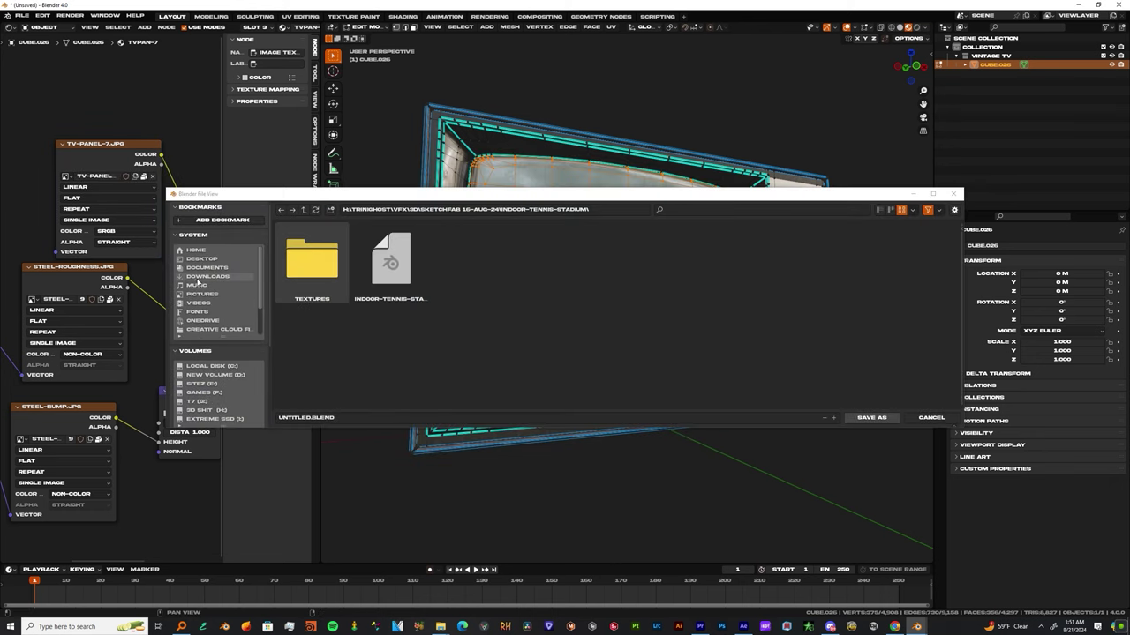
{"action": "left_click", "coordinate": [201, 329]}
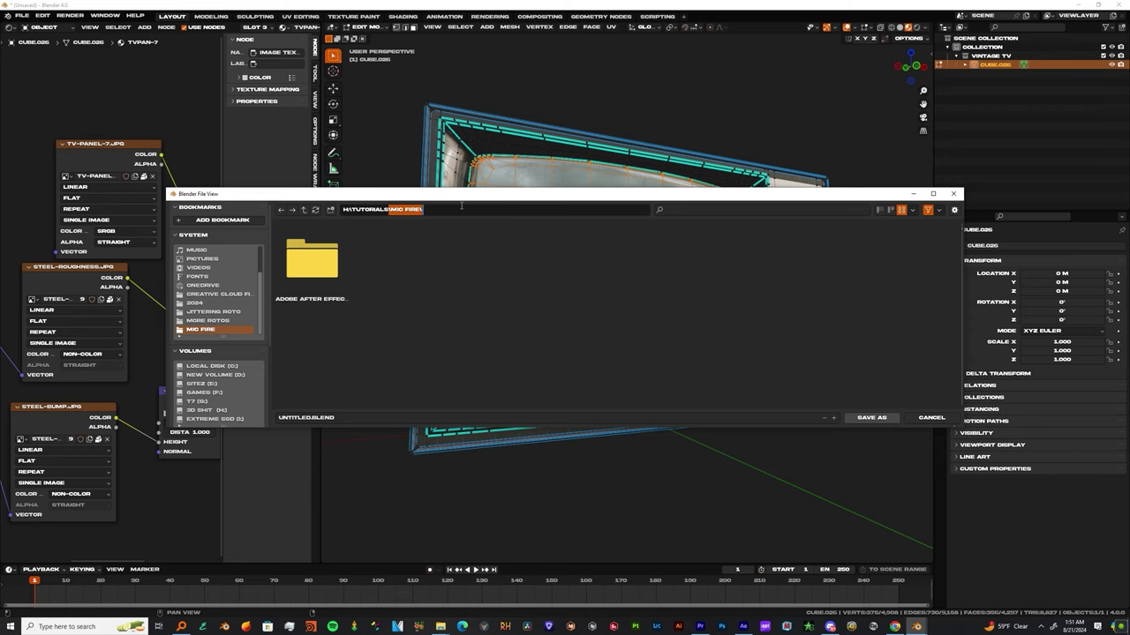
{"action": "key", "text": "Return"}
{"action": "double_click", "coordinate": [299, 262]}
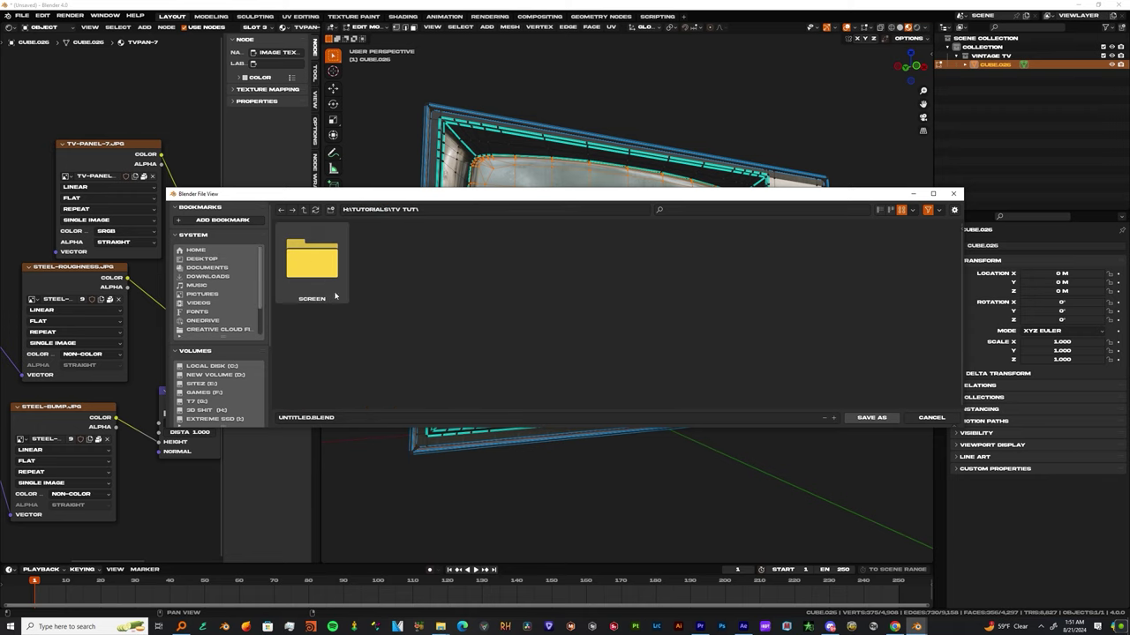
{"action": "right_click", "coordinate": [302, 275]}
{"action": "left_click", "coordinate": [430, 367]}
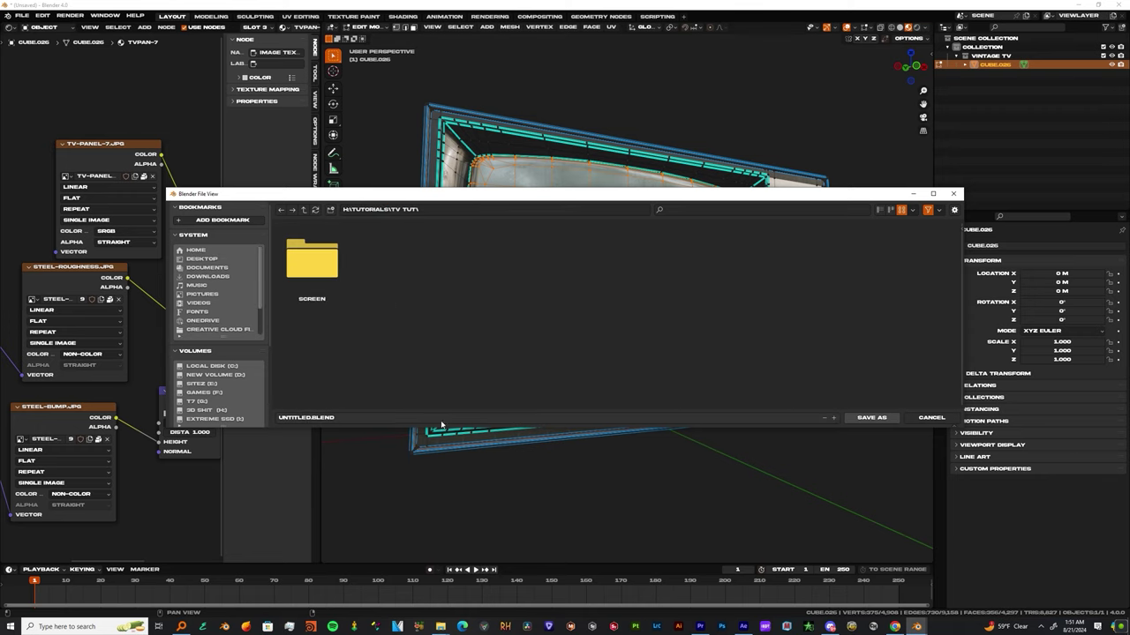
{"action": "left_click", "coordinate": [397, 417]}
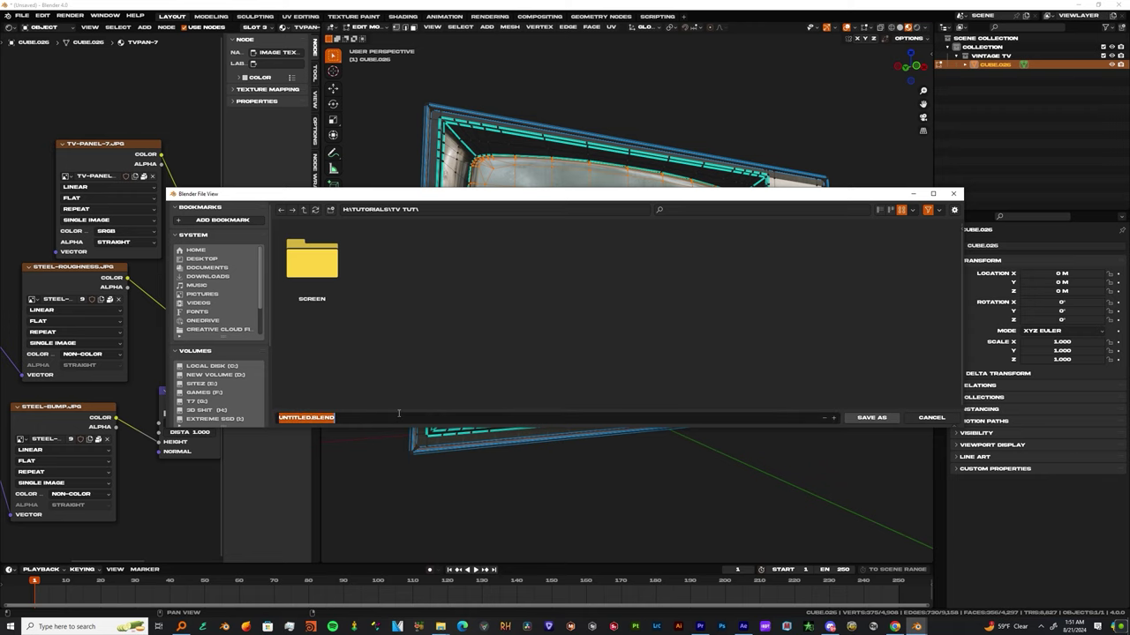
{"action": "type", "text": "BLENDDDDS"}
{"action": "key", "text": "Return"}
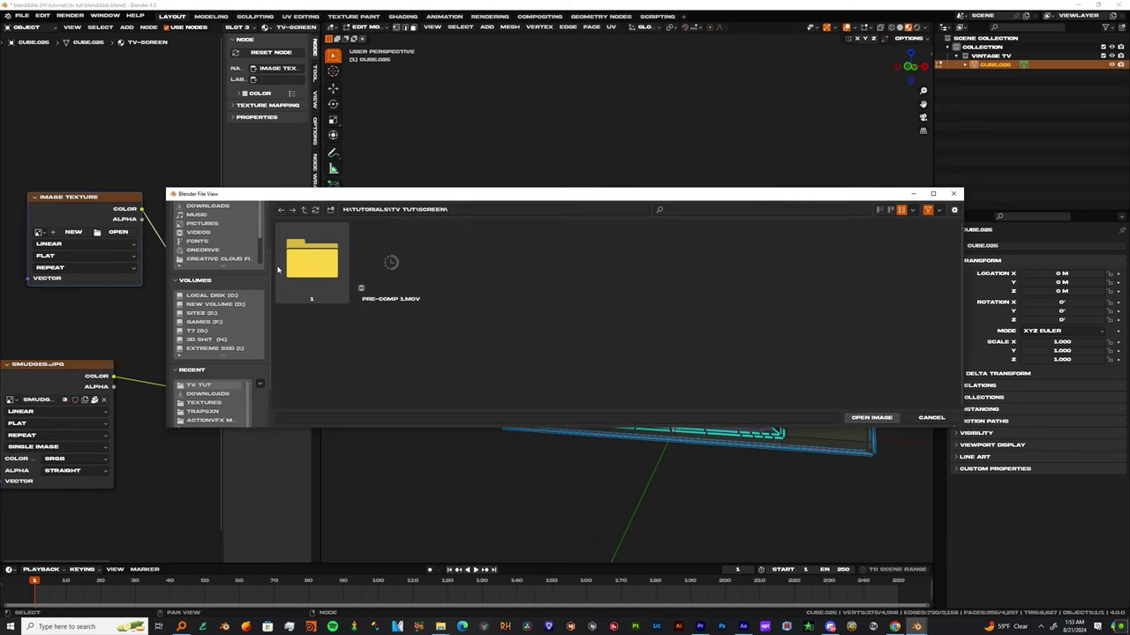
Load all PRE-COMP 1 PNG frames from the SCREEN\1 folder into the TV-SCREEN image texture and preview the animation.
{"action": "double_click", "coordinate": [316, 256]}
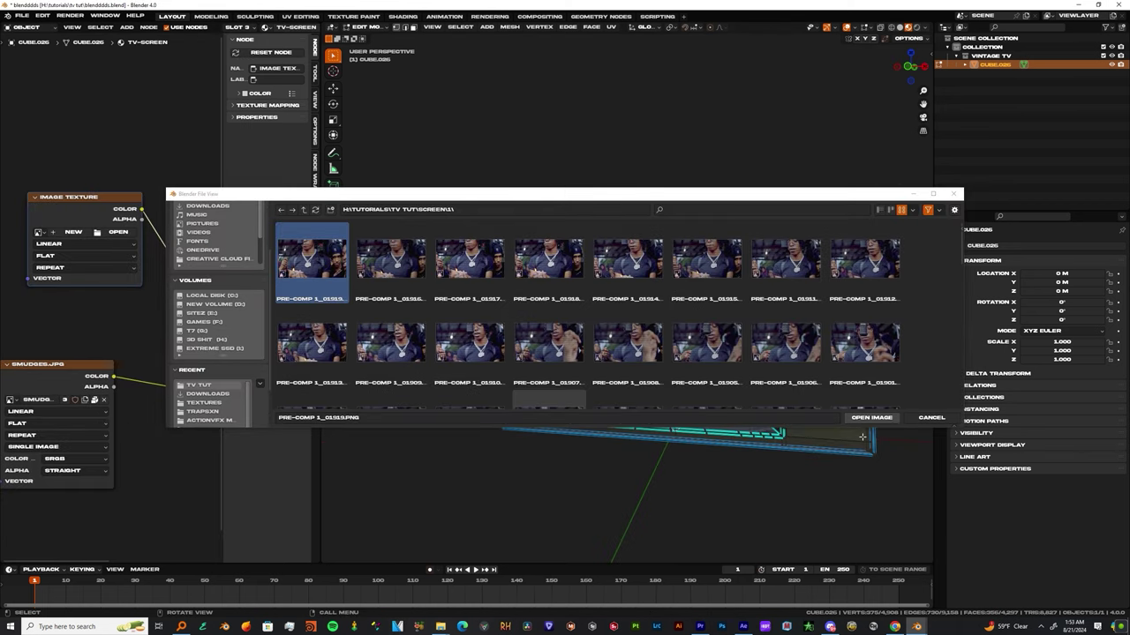
{"action": "key", "text": "a"}
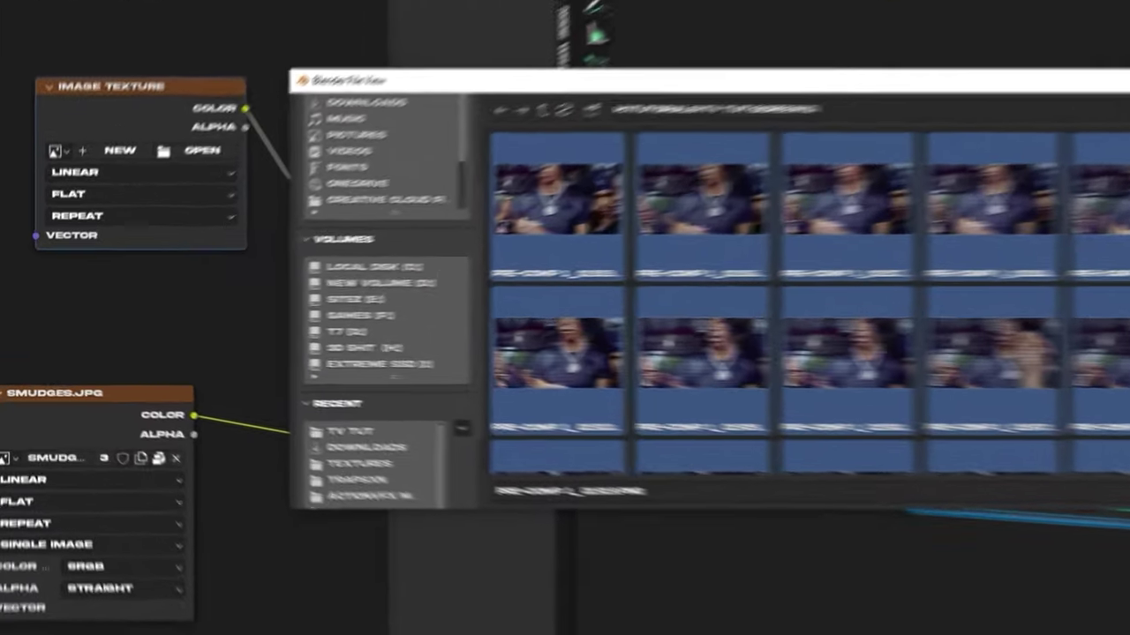
{"action": "left_click", "coordinate": [872, 417]}
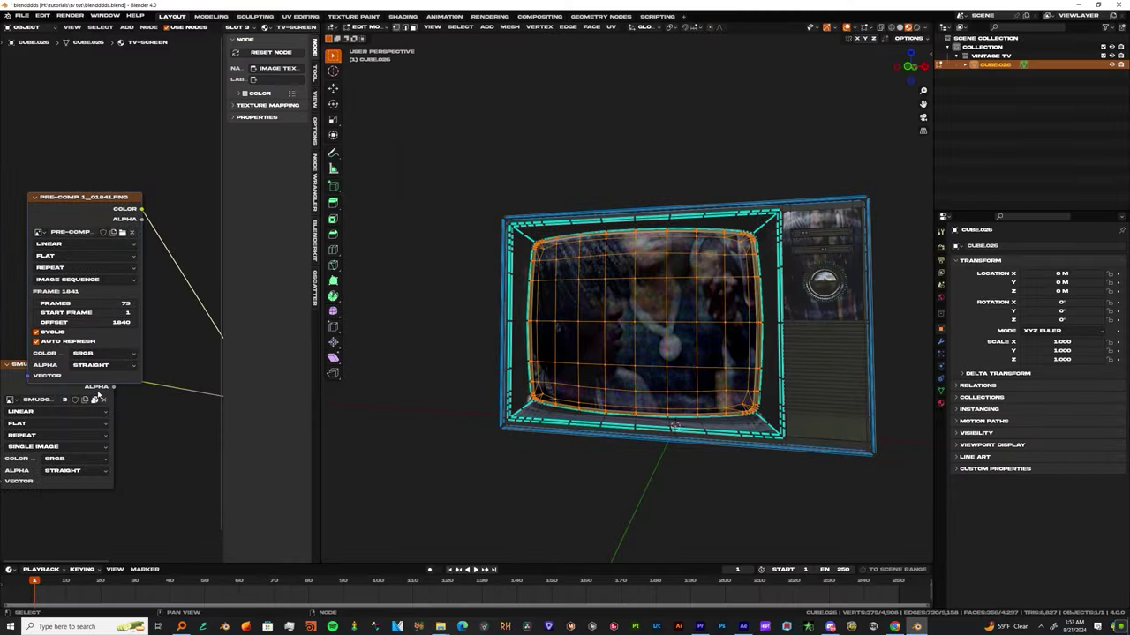
{"action": "left_click_drag", "start_coordinate": [45, 589], "coordinate": [141, 586]}
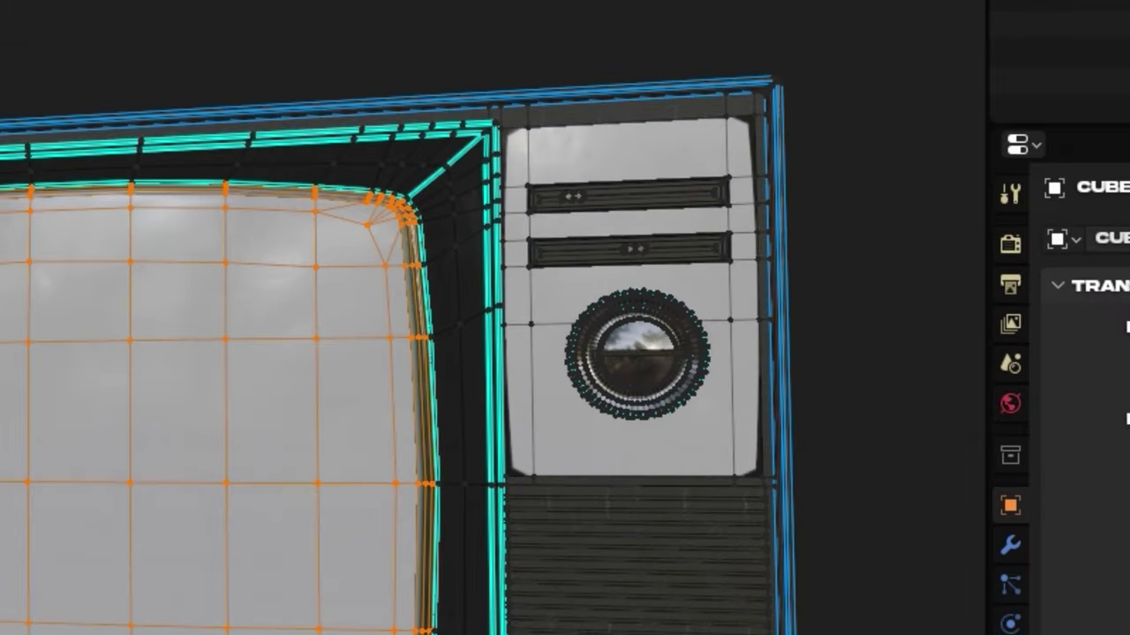
{"action": "key", "text": "space"}
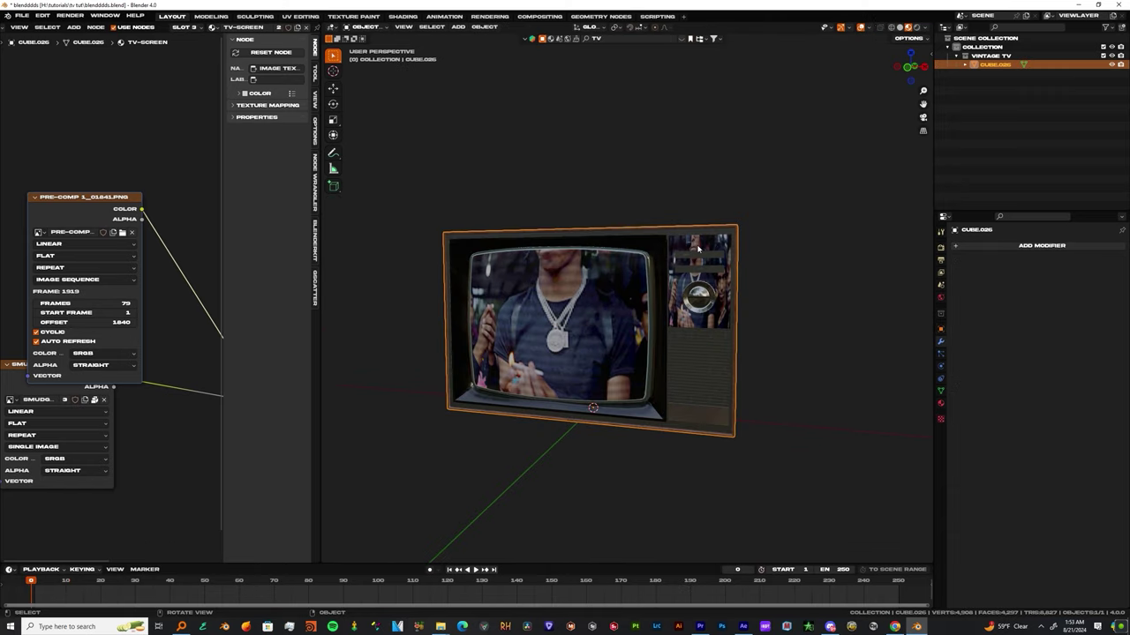
Select the TV's linked control panel faces, try the TV-SCREEN-OUTER material, set it to TVPAN-7, and deselect the TV in Object Mode.
{"action": "key", "text": "Tab"}
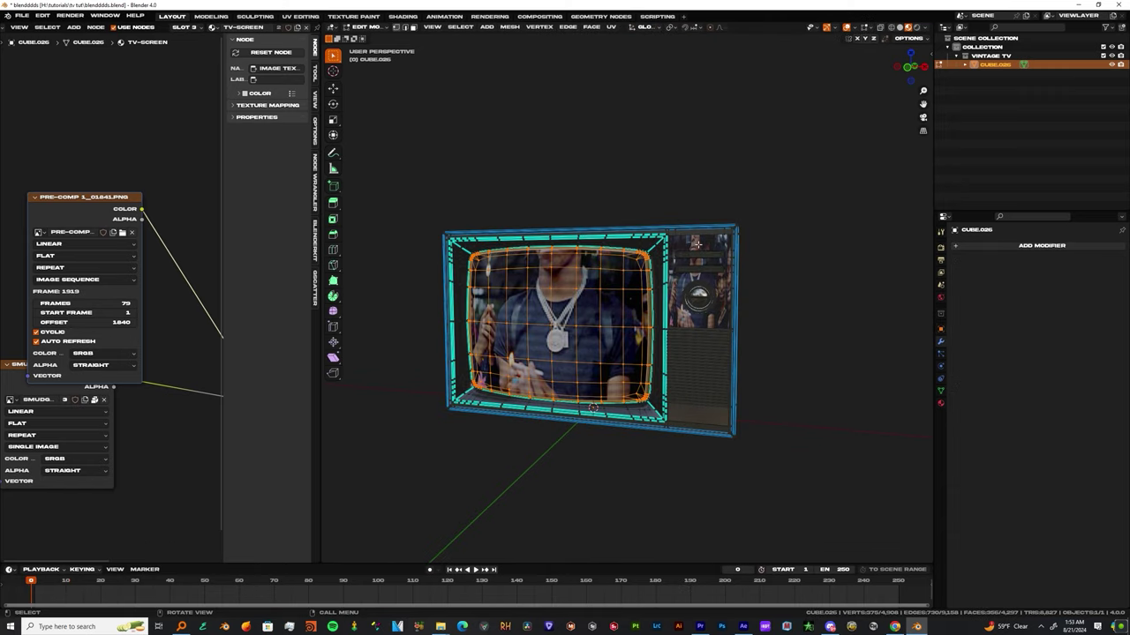
{"action": "key", "text": "l"}
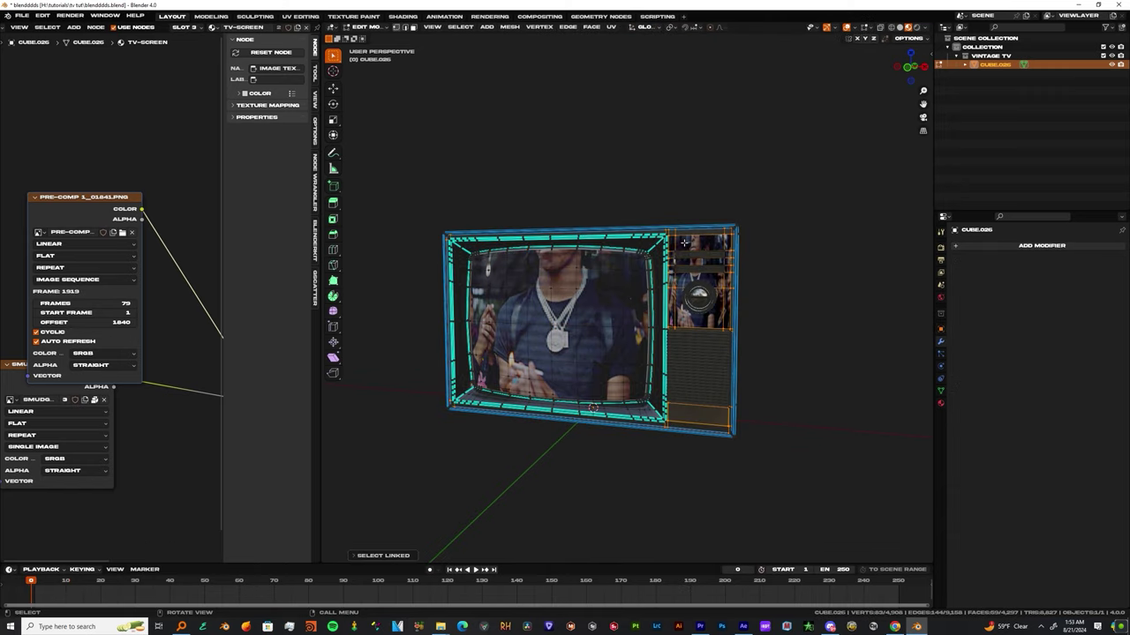
{"action": "left_click", "coordinate": [213, 29]}
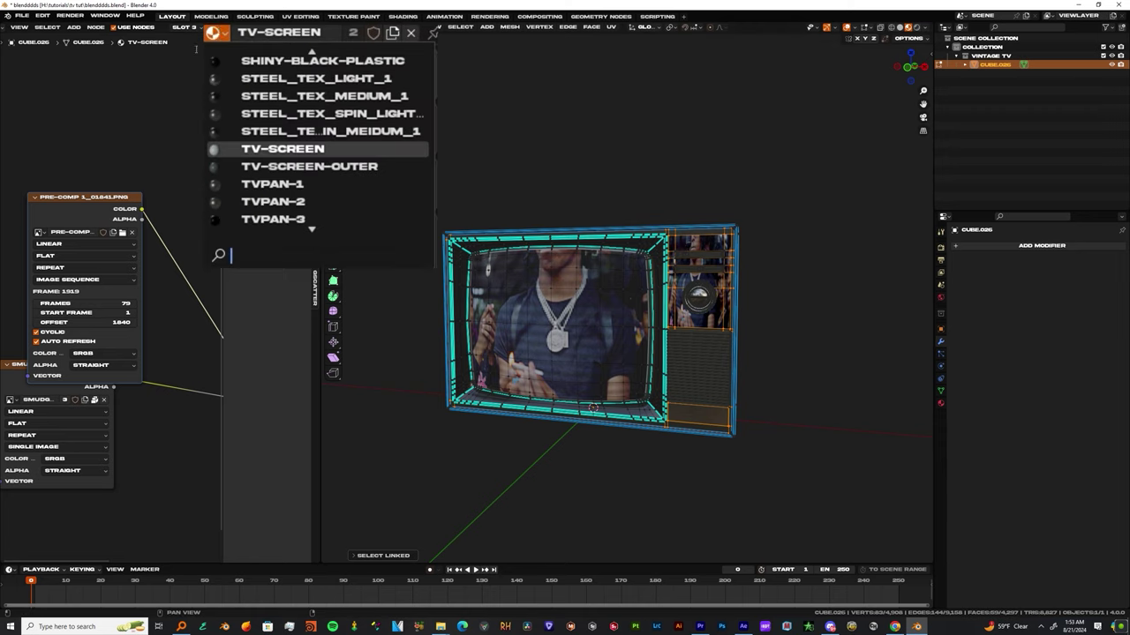
{"action": "left_click", "coordinate": [288, 166]}
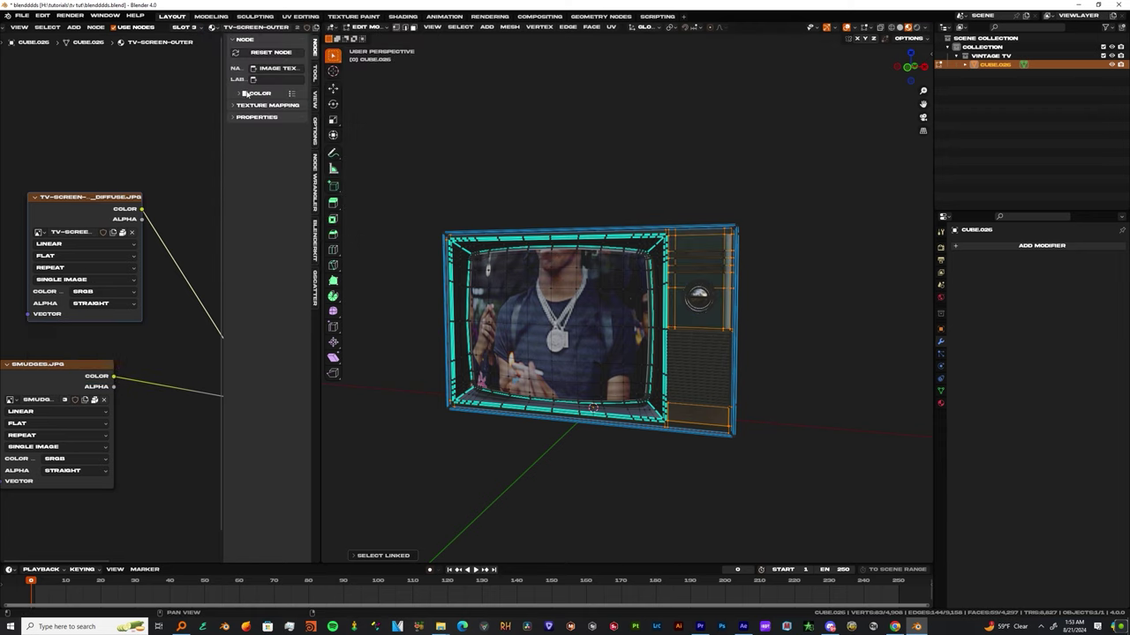
{"action": "left_click", "coordinate": [213, 29]}
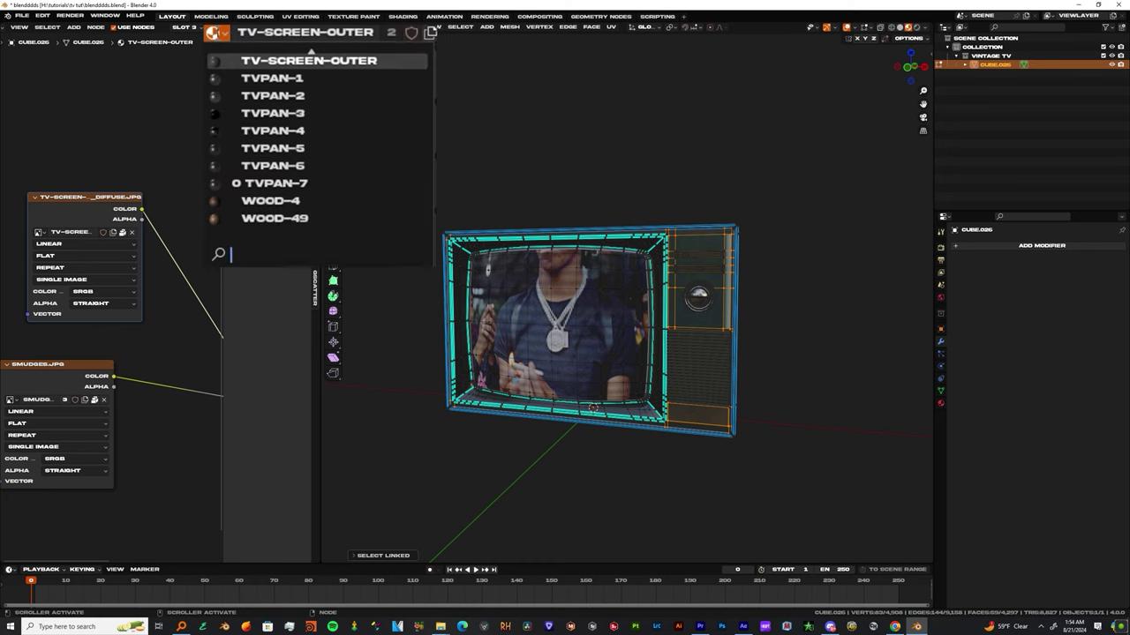
{"action": "left_click", "coordinate": [265, 185]}
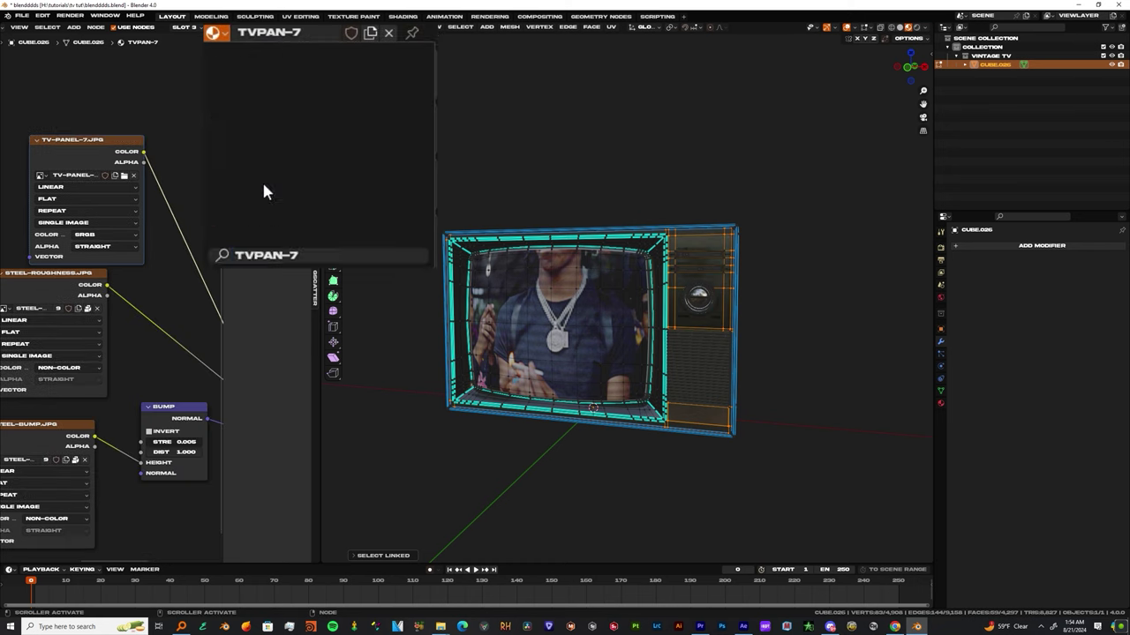
{"action": "key", "text": "Tab"}
{"action": "left_click", "coordinate": [779, 322]}
Play back the animation to check the video on the TV screen from an angled view.
{"action": "scroll", "coordinate": [768, 323], "scroll_direction": "up", "scroll_amount": 3}
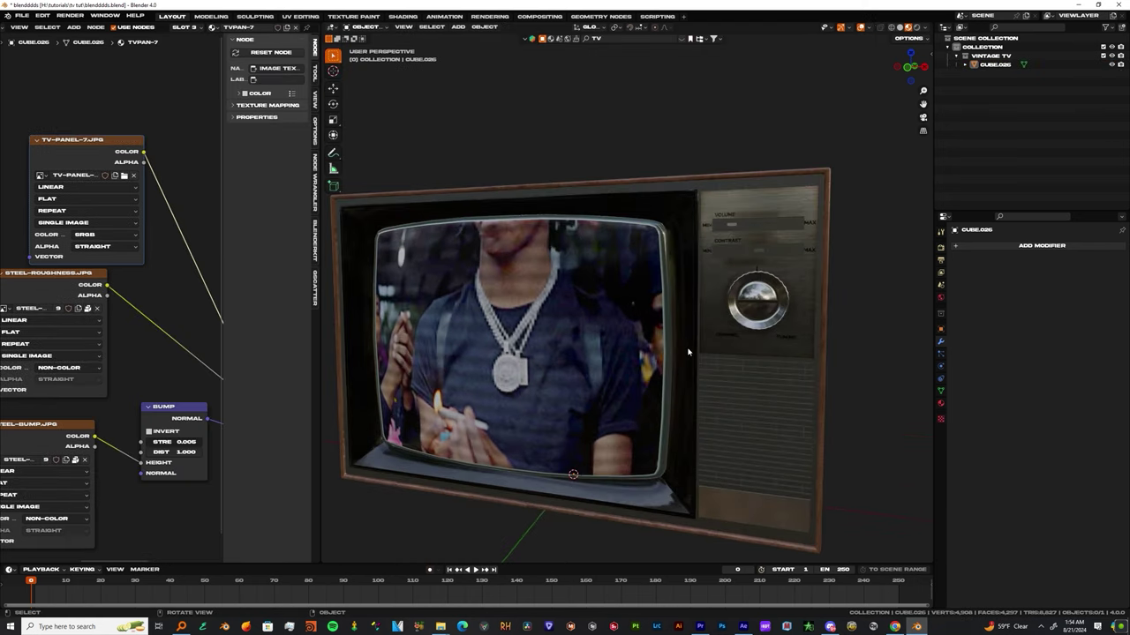
{"action": "mouse_move", "coordinate": [689, 350]}
{"action": "middle_mouse_down"}
{"action": "mouse_move", "coordinate": [716, 347]}
{"action": "mouse_move", "coordinate": [708, 340]}
{"action": "middle_mouse_up"}
{"action": "key", "text": "space"}
{"action": "key", "text": "space"}
{"action": "scroll", "coordinate": [528, 476], "scroll_direction": "down", "scroll_amount": 5}
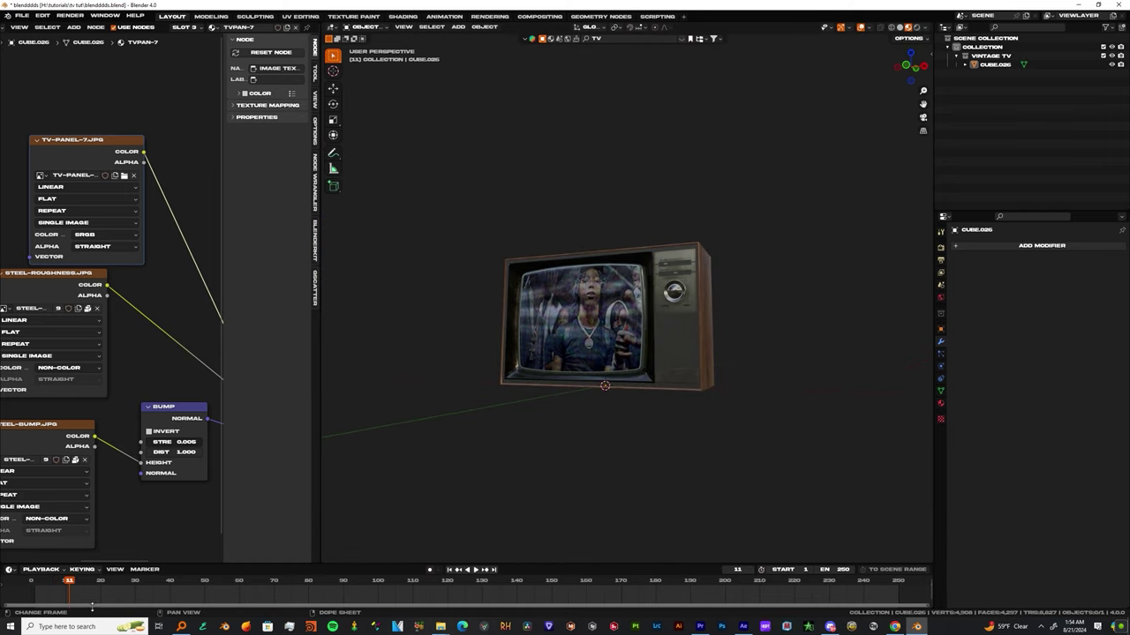
Scrub the timeline to the sequence's last frame and set the scene's end frame to 79.
{"action": "left_click_drag", "start_coordinate": [75, 583], "coordinate": [307, 609]}
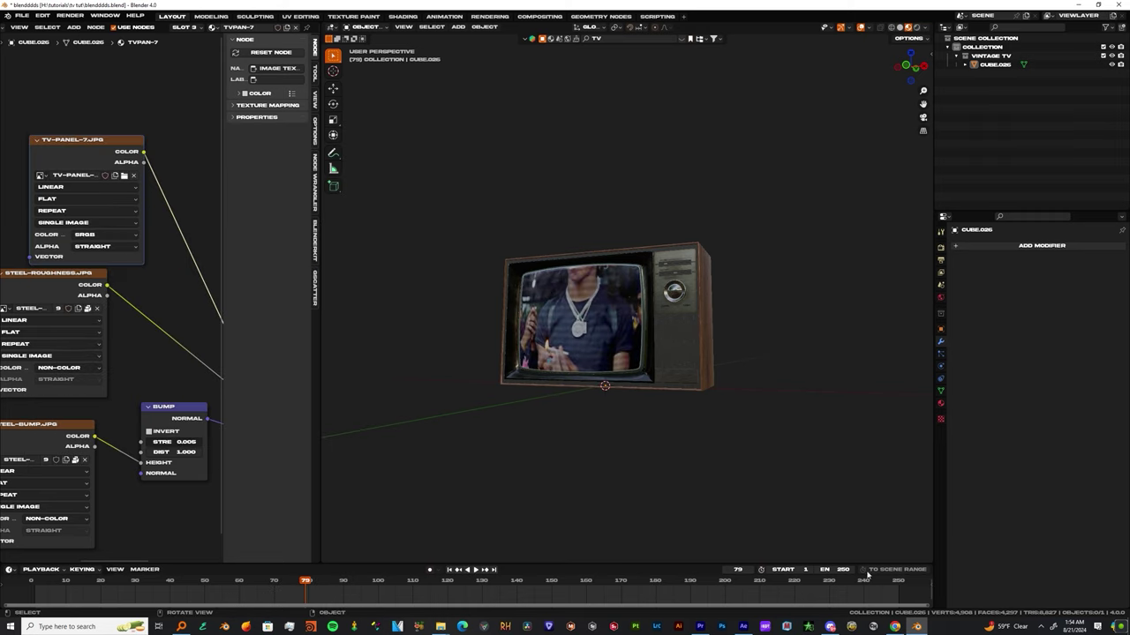
{"action": "type", "text": "9"}
{"action": "key", "text": "Return"}
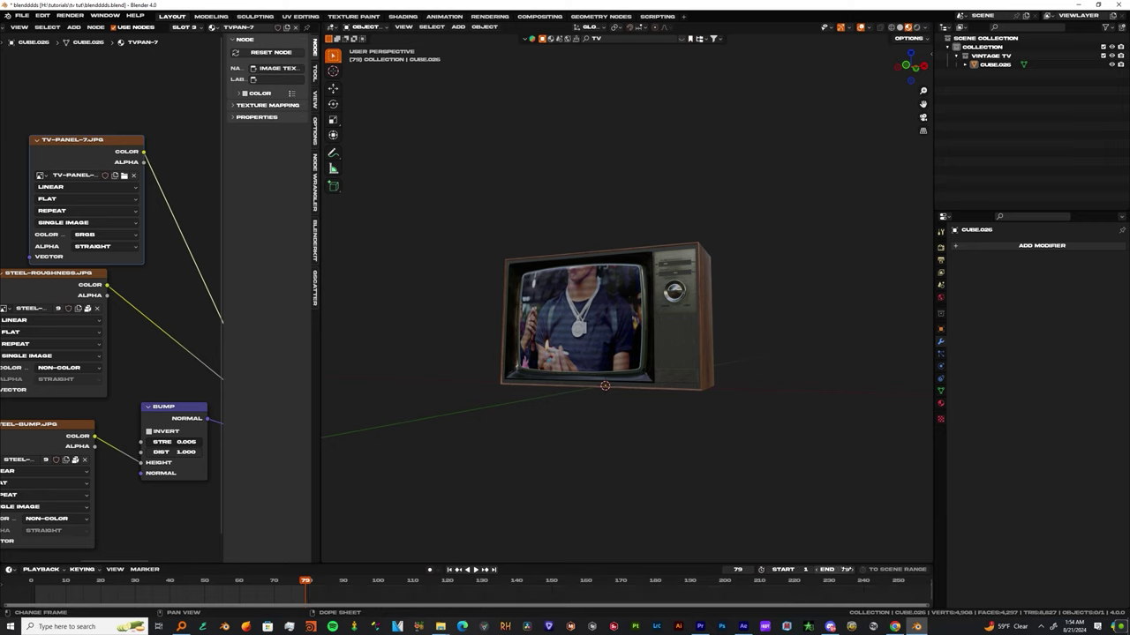
In front view, move the TV along the global X axis to the negative side of the world origin.
{"action": "key", "text": "KP_1"}
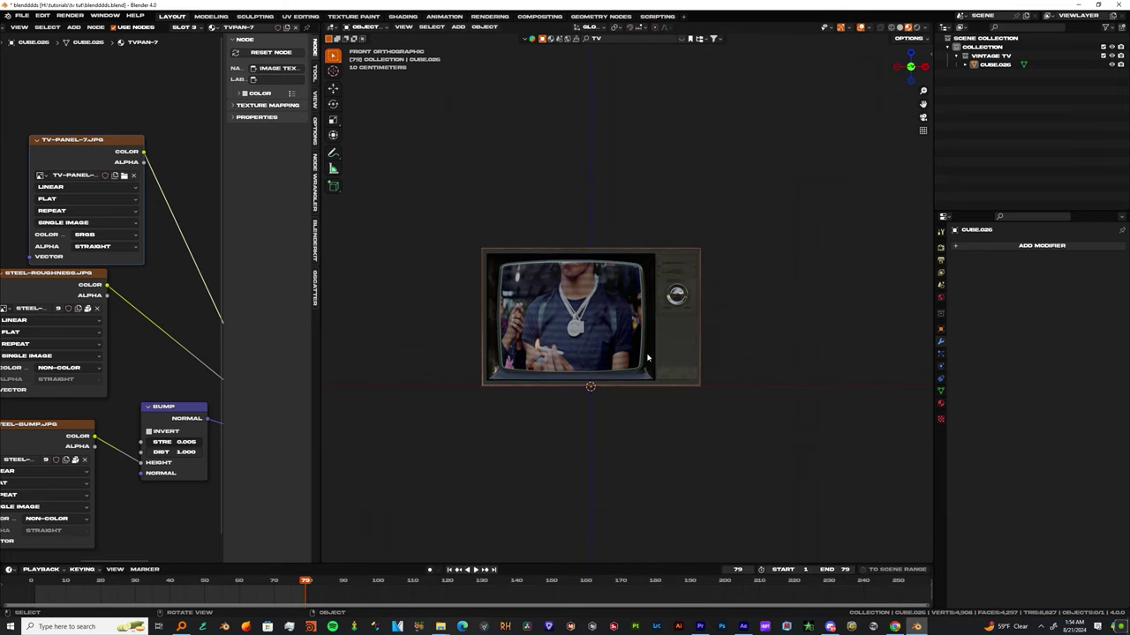
{"action": "scroll", "coordinate": [671, 378], "scroll_direction": "down", "scroll_amount": 6}
{"action": "scroll", "coordinate": [672, 354], "scroll_direction": "up", "scroll_amount": 3}
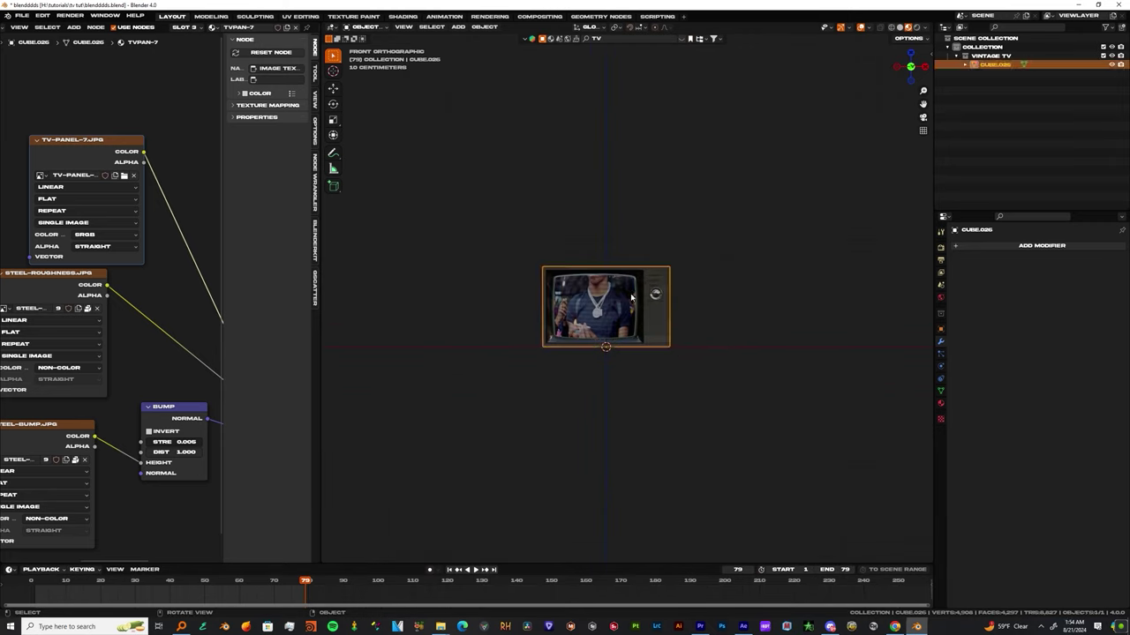
{"action": "key", "text": "g"}
{"action": "key", "text": "x"}
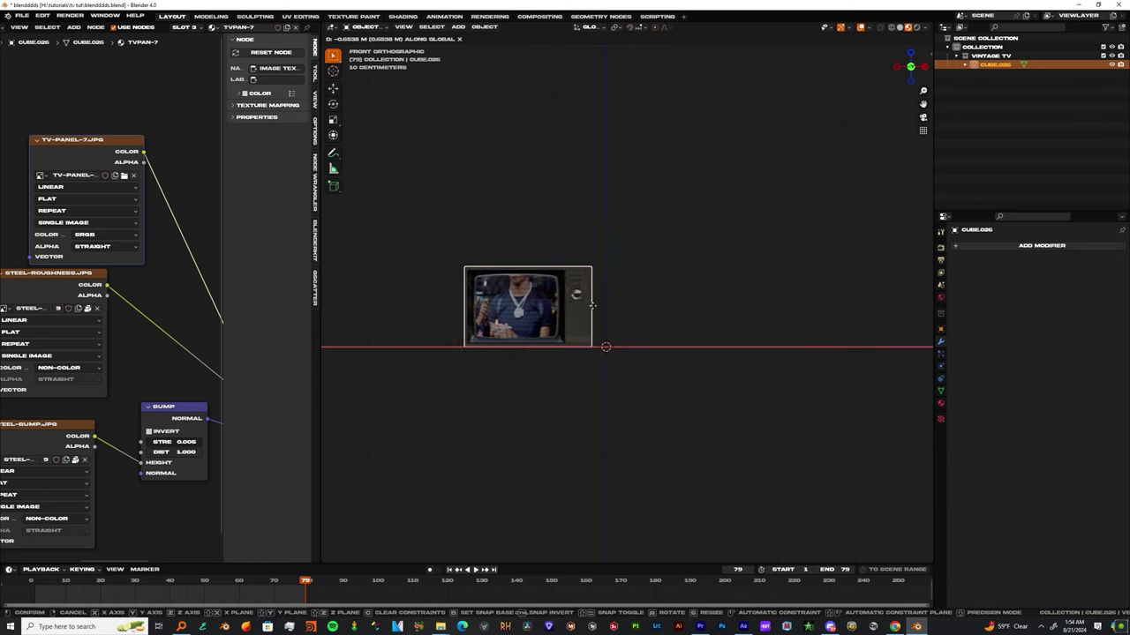
{"action": "left_click", "coordinate": [719, 305]}
Nudge the TV along X until the edge beside its control panel meets the world centre line.
{"action": "scroll", "coordinate": [628, 315], "scroll_direction": "up", "scroll_amount": 5}
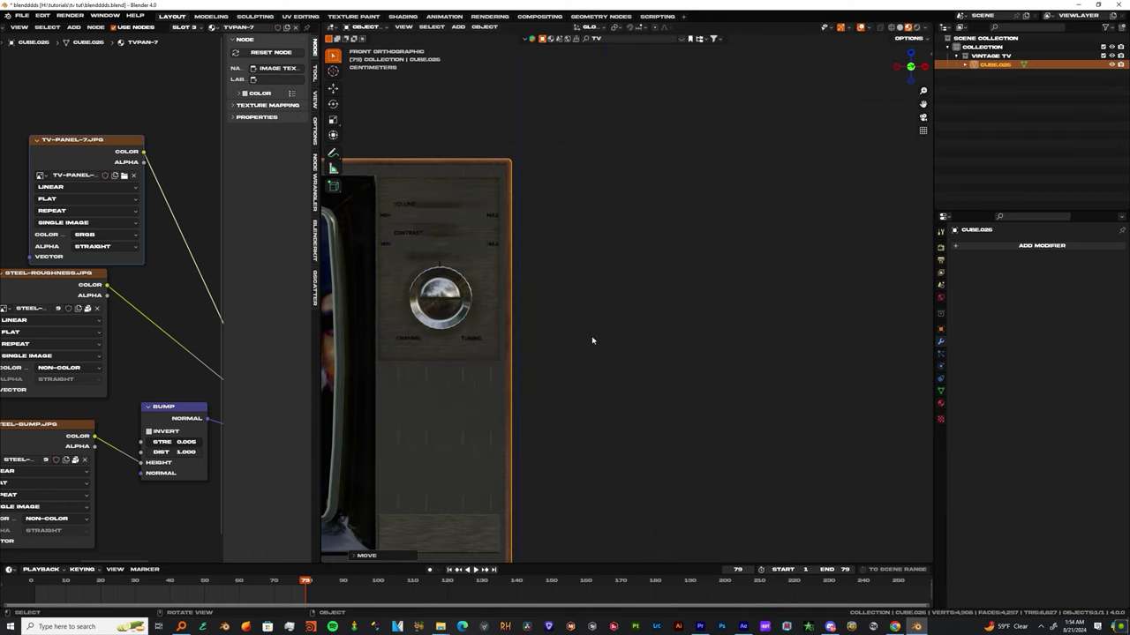
{"action": "middle_click_drag", "start_coordinate": [524, 408], "coordinate": [647, 244], "text": "shift"}
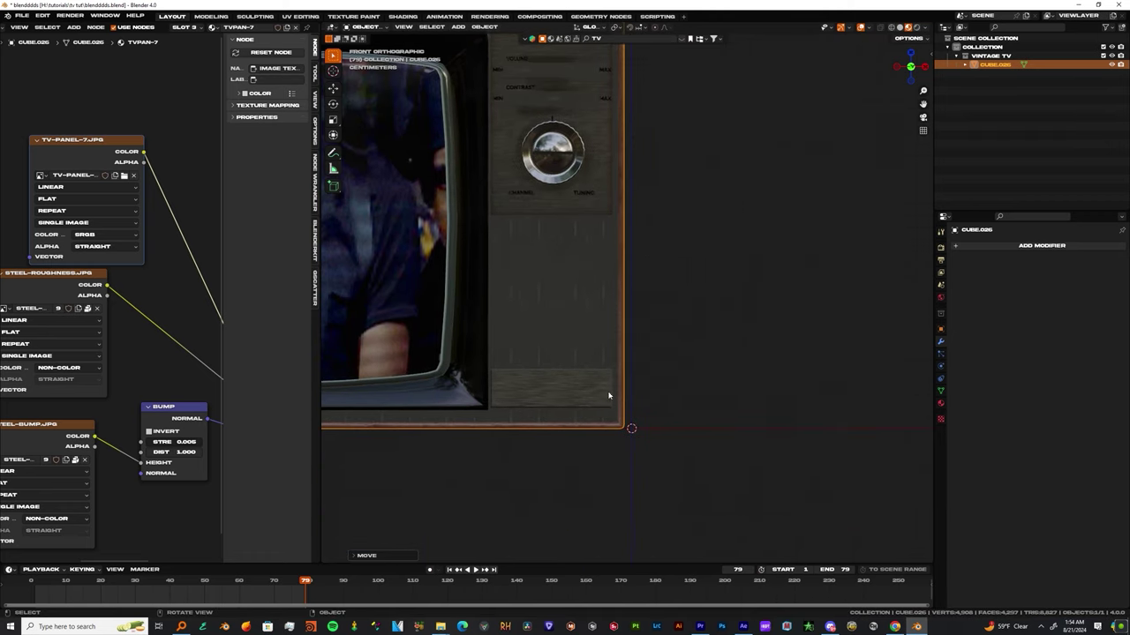
{"action": "key", "text": "g"}
{"action": "key", "text": "x"}
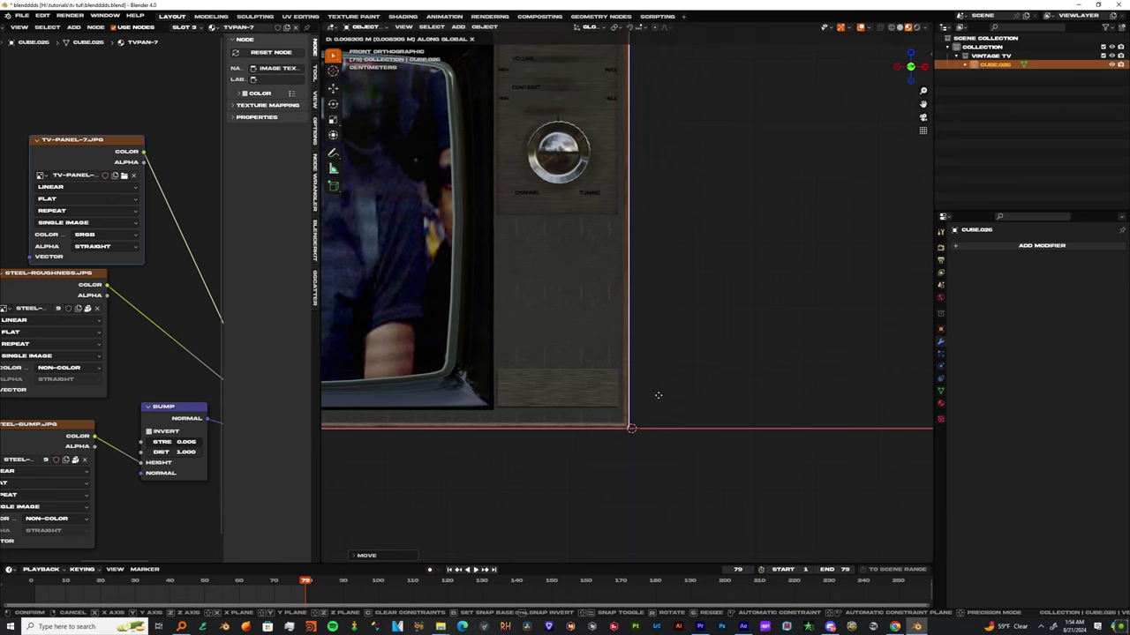
{"action": "left_click", "coordinate": [657, 395]}
{"action": "scroll", "coordinate": [658, 397], "scroll_direction": "down", "scroll_amount": 5}
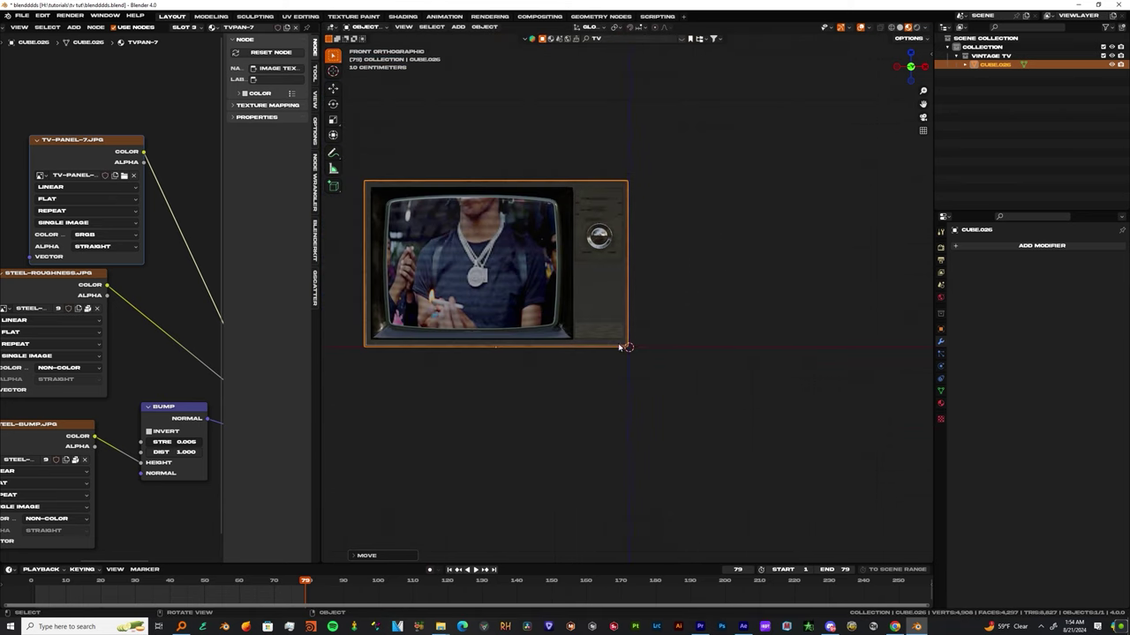
Duplicate the TV along X and place the copy flush against the control-panel side of the original.
{"action": "key", "text": "shift+d"}
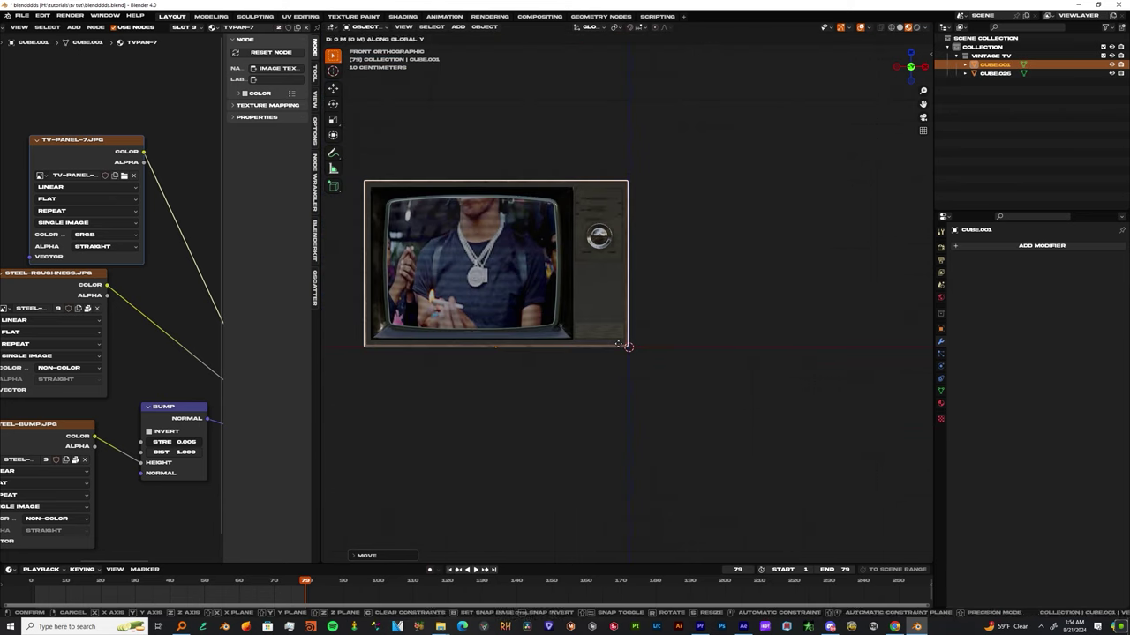
{"action": "key", "text": "x"}
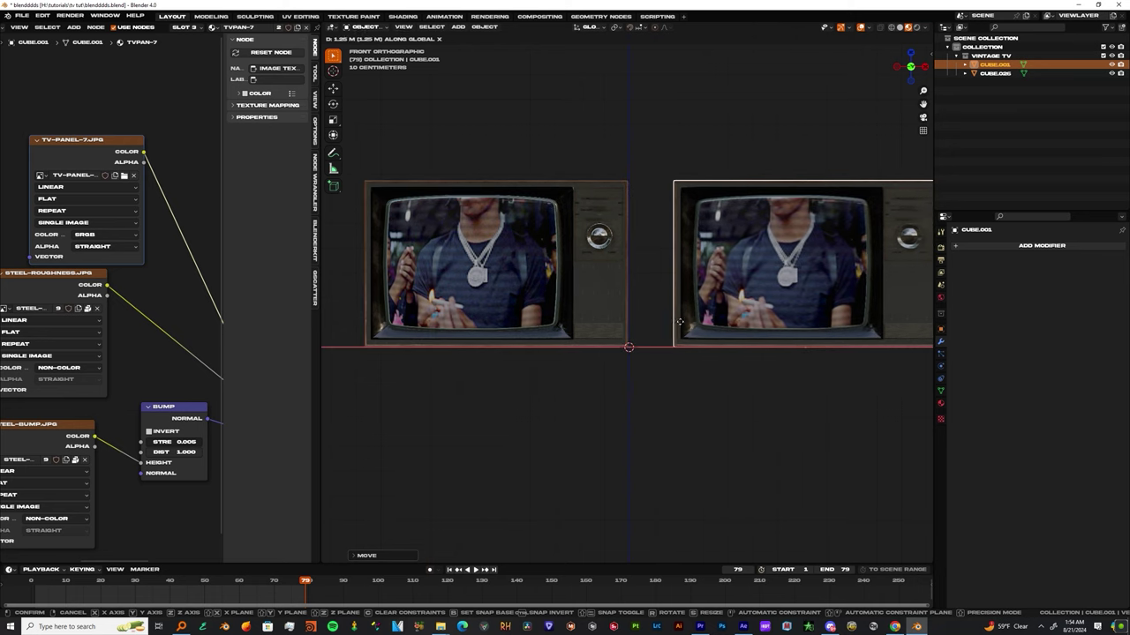
{"action": "left_click", "coordinate": [862, 320]}
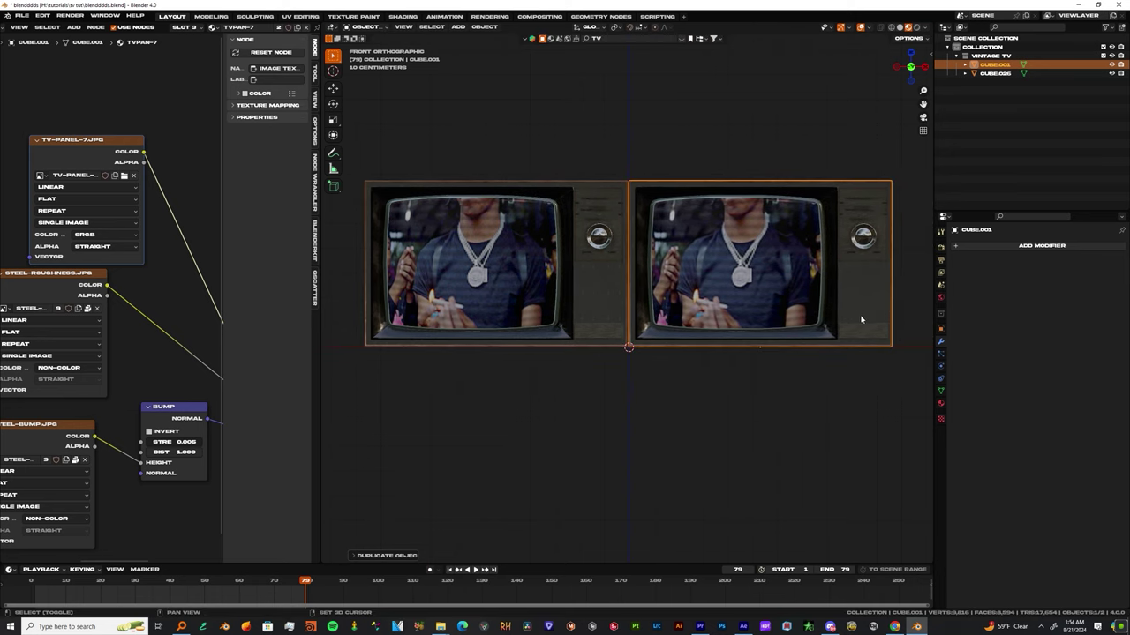
{"action": "scroll", "coordinate": [761, 254], "scroll_direction": "down", "scroll_amount": 5}
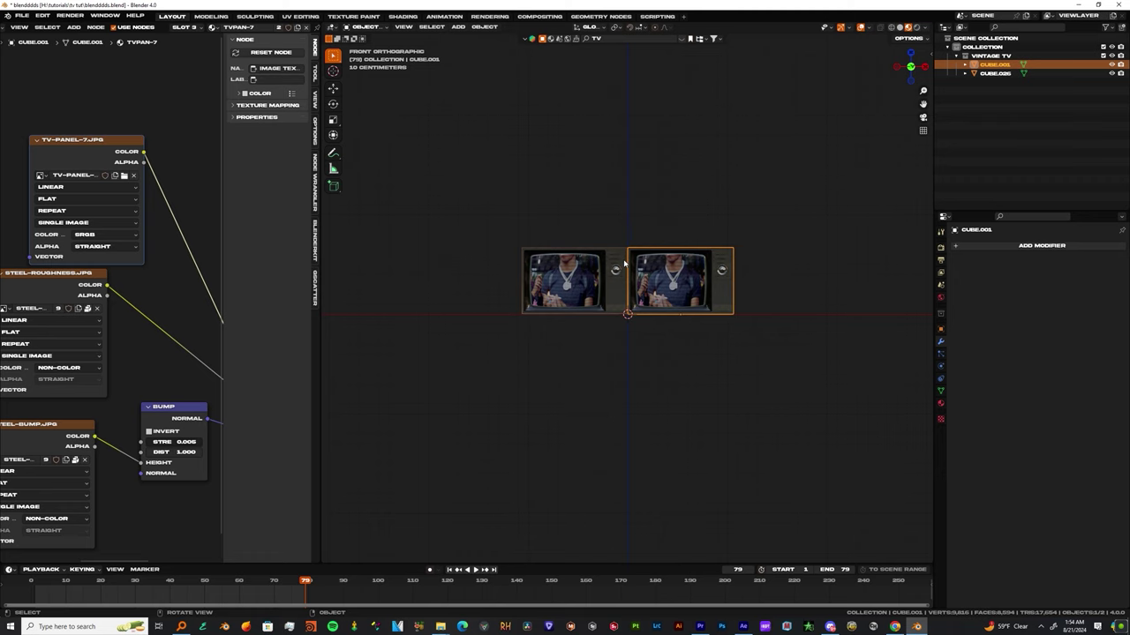
Duplicate the second TV along X and align the third TV flush beside it.
{"action": "key", "text": "shift+d"}
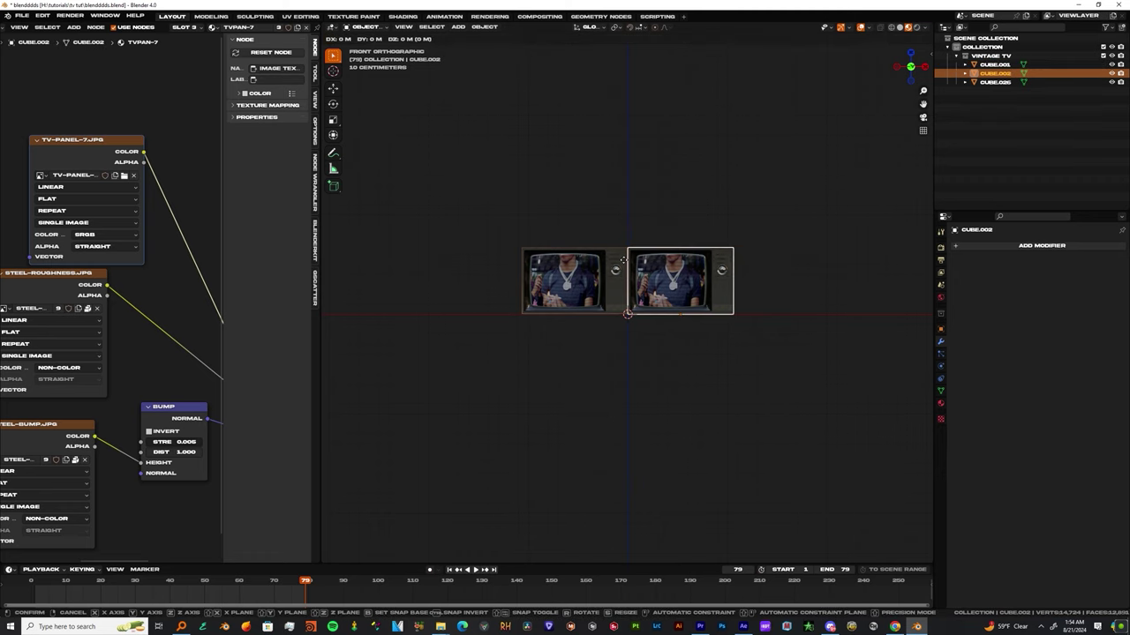
{"action": "scroll", "coordinate": [623, 265], "scroll_direction": "up", "scroll_amount": 10}
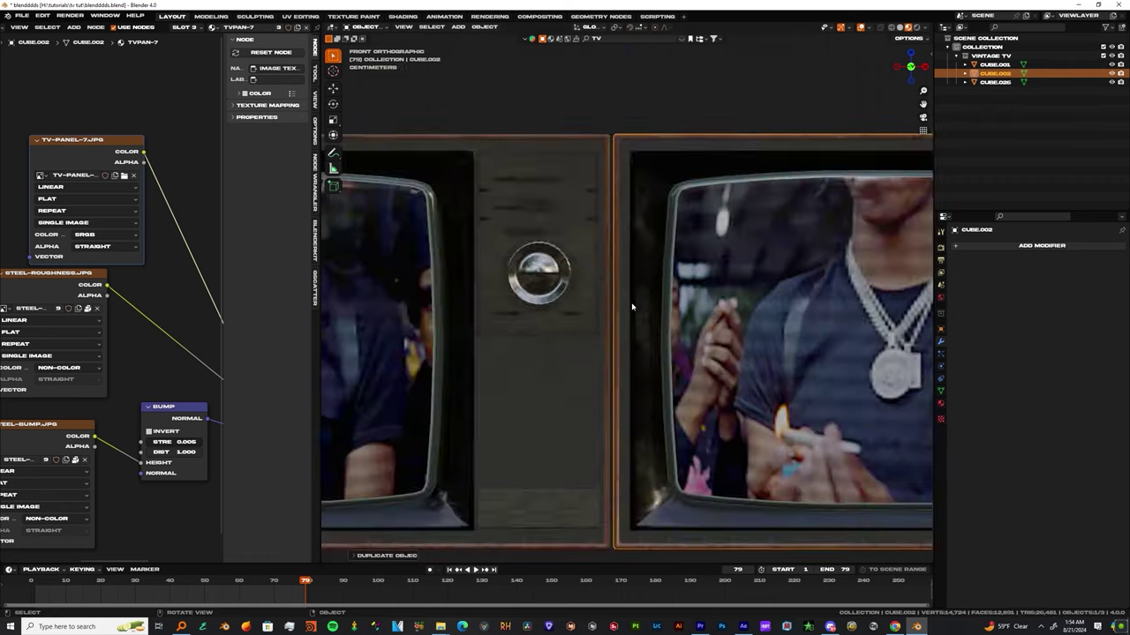
{"action": "scroll", "coordinate": [588, 320], "scroll_direction": "down", "scroll_amount": 6}
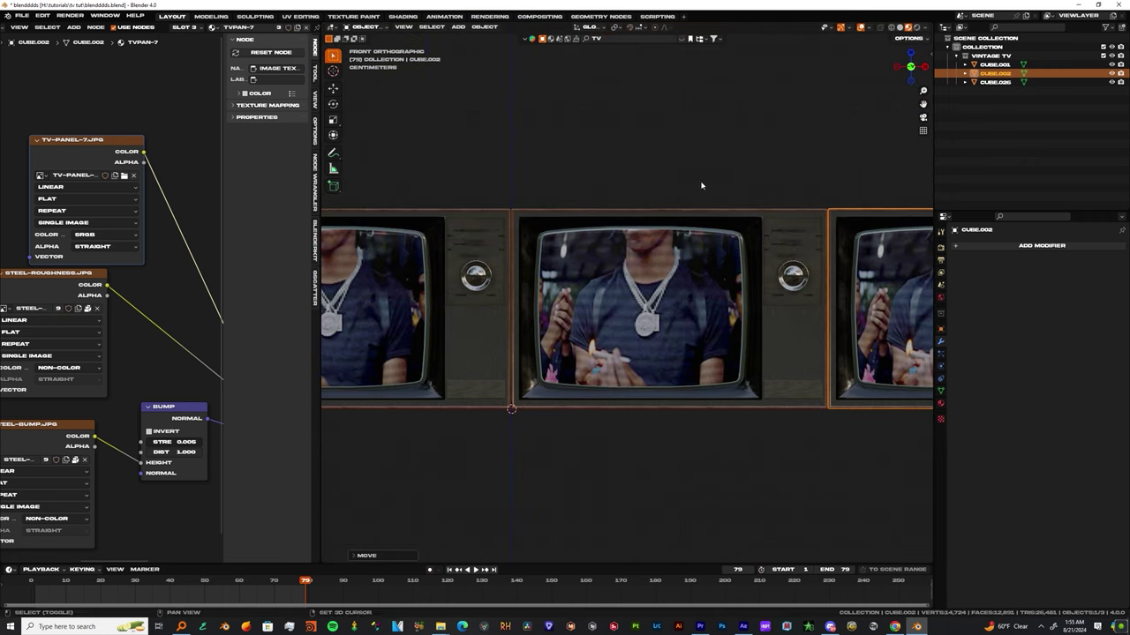
{"action": "scroll", "coordinate": [701, 264], "scroll_direction": "up", "scroll_amount": 8}
{"action": "left_click", "coordinate": [719, 320]}
{"action": "scroll", "coordinate": [717, 320], "scroll_direction": "down", "scroll_amount": 13}
Duplicate the original TV toward negative X and nudge the copy flush against it to complete a row of four.
{"action": "left_click", "coordinate": [580, 331]}
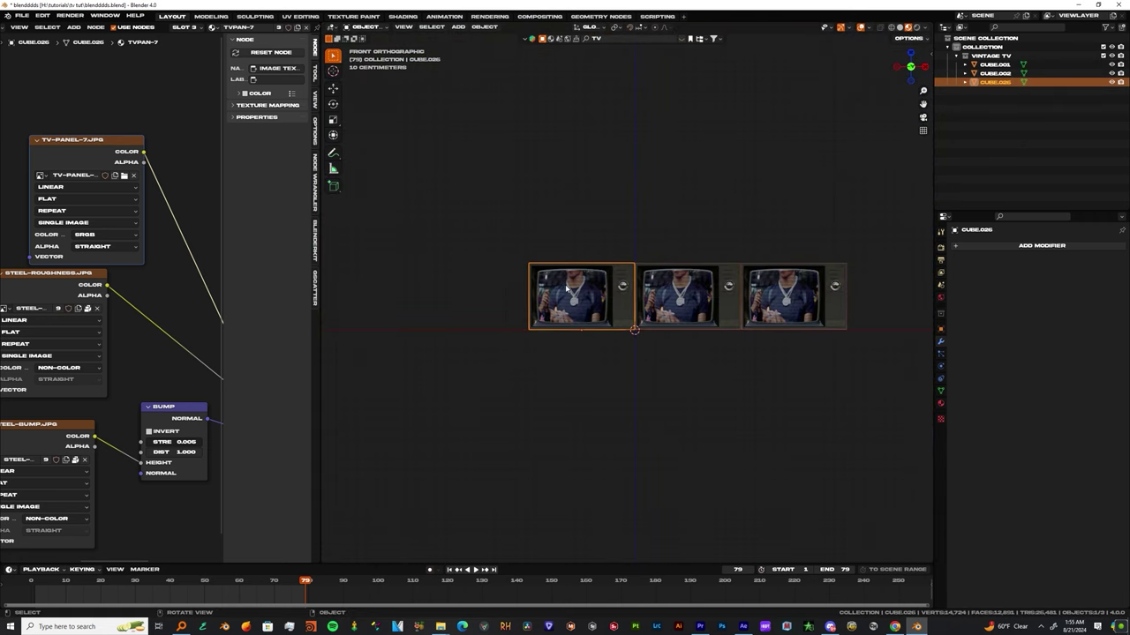
{"action": "key", "text": "shift+d"}
{"action": "scroll", "coordinate": [598, 325], "scroll_direction": "up", "scroll_amount": 5}
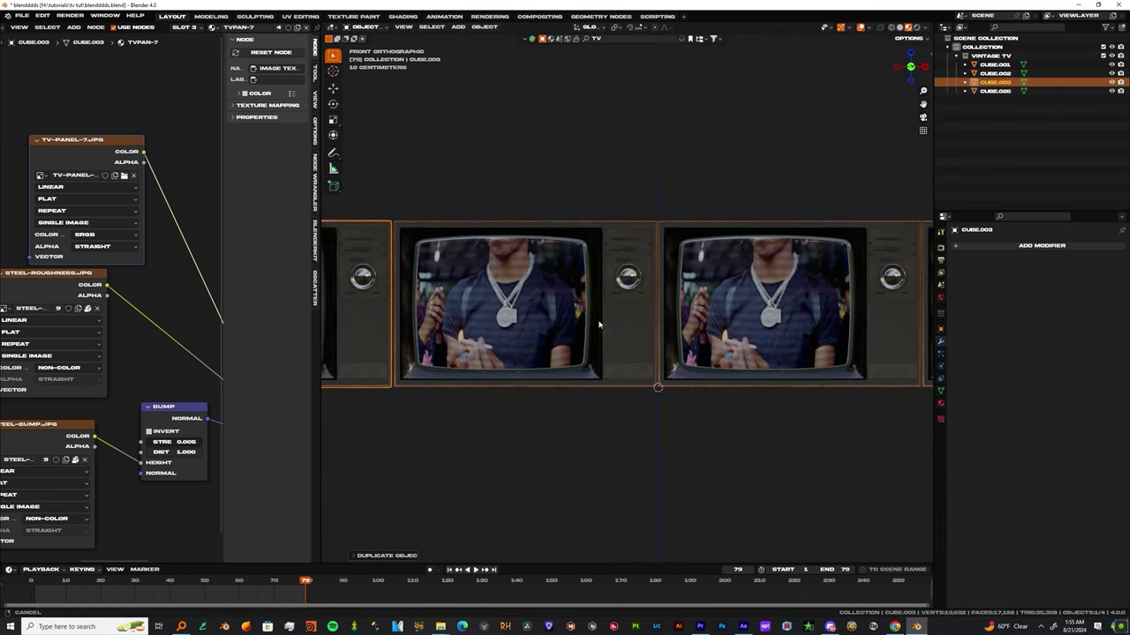
{"action": "left_click", "coordinate": [598, 324]}
{"action": "scroll", "coordinate": [609, 317], "scroll_direction": "up", "scroll_amount": 8}
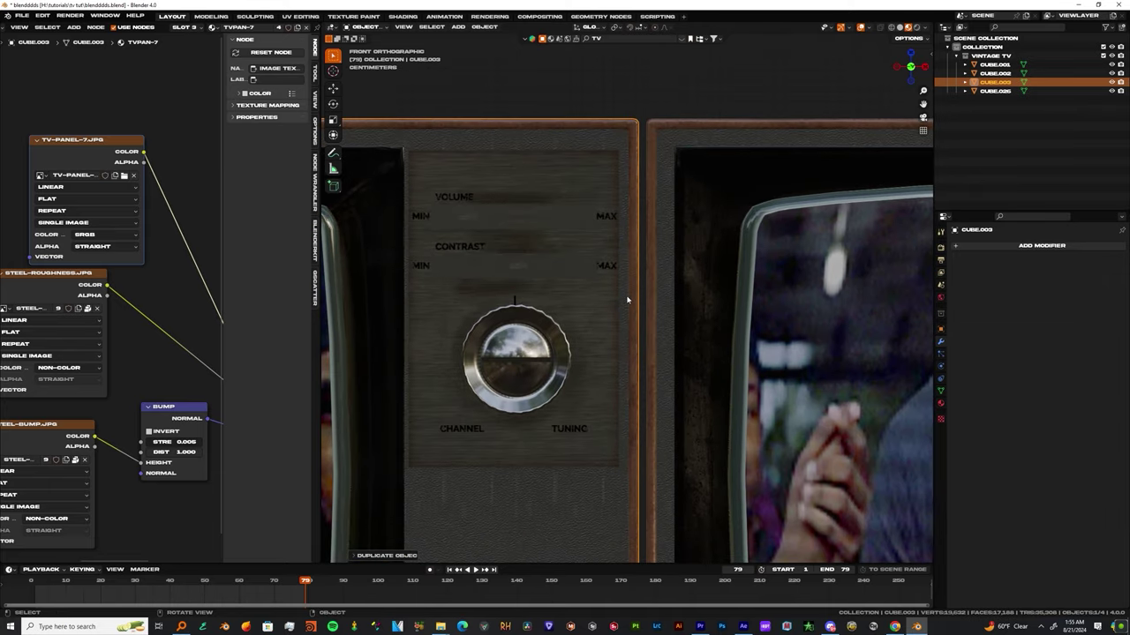
{"action": "key", "text": "g"}
{"action": "key", "text": "x"}
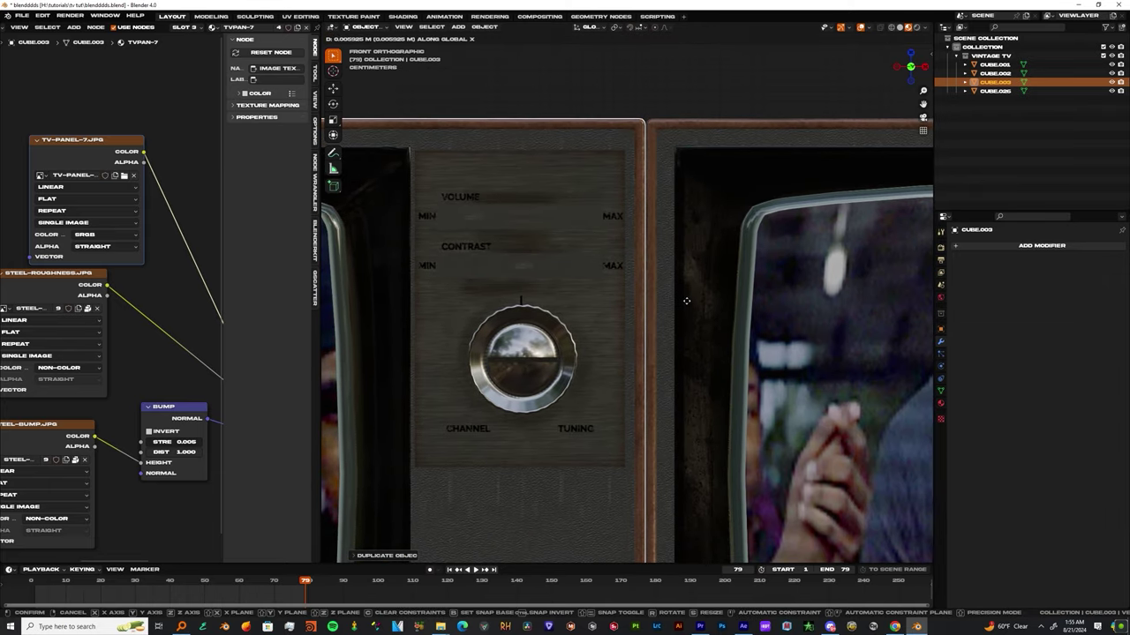
{"action": "left_click", "coordinate": [685, 301]}
{"action": "scroll", "coordinate": [688, 302], "scroll_direction": "down", "scroll_amount": 5}
{"action": "scroll", "coordinate": [682, 299], "scroll_direction": "down", "scroll_amount": 8}
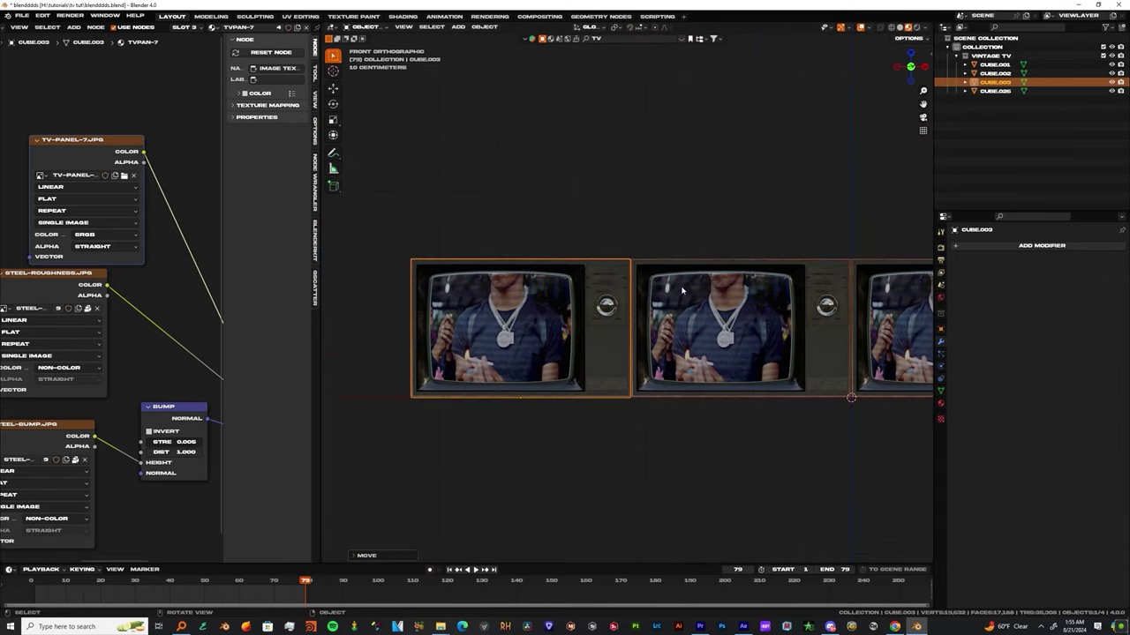
Duplicate all four TVs upward along Z and adjust the second row's height so it sits flush on the first.
{"action": "key", "text": "a"}
{"action": "key", "text": "shift+d"}
{"action": "key", "text": "z"}
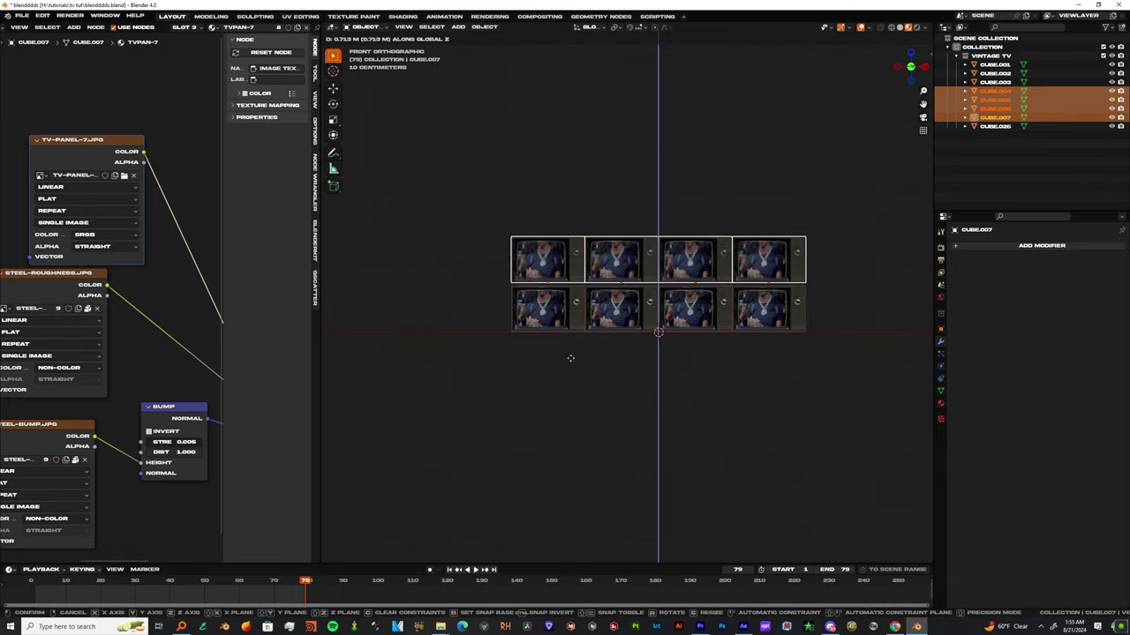
{"action": "left_click", "coordinate": [618, 267]}
{"action": "scroll", "coordinate": [627, 295], "scroll_direction": "up", "scroll_amount": 11}
{"action": "key", "text": "g"}
{"action": "key", "text": "z"}
{"action": "left_click", "coordinate": [613, 292]}
{"action": "scroll", "coordinate": [612, 317], "scroll_direction": "down", "scroll_amount": 11}
{"action": "middle_click_drag", "start_coordinate": [636, 318], "coordinate": [592, 335], "text": "shift"}
Duplicate the second row of TVs upward and stack the copy on top as the third row.
{"action": "key", "text": "shift+d"}
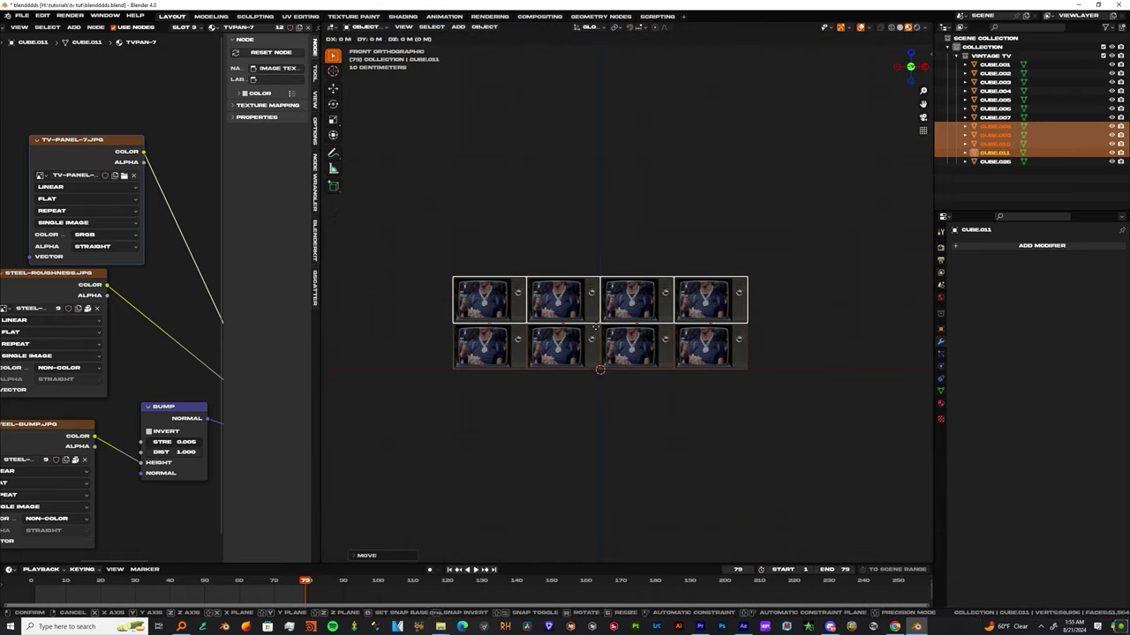
{"action": "scroll", "coordinate": [618, 317], "scroll_direction": "up", "scroll_amount": 5}
{"action": "scroll", "coordinate": [679, 304], "scroll_direction": "down", "scroll_amount": 5}
{"action": "left_click", "coordinate": [685, 302]}
Select all twelve TVs and join them into a single object.
{"action": "key", "text": "a"}
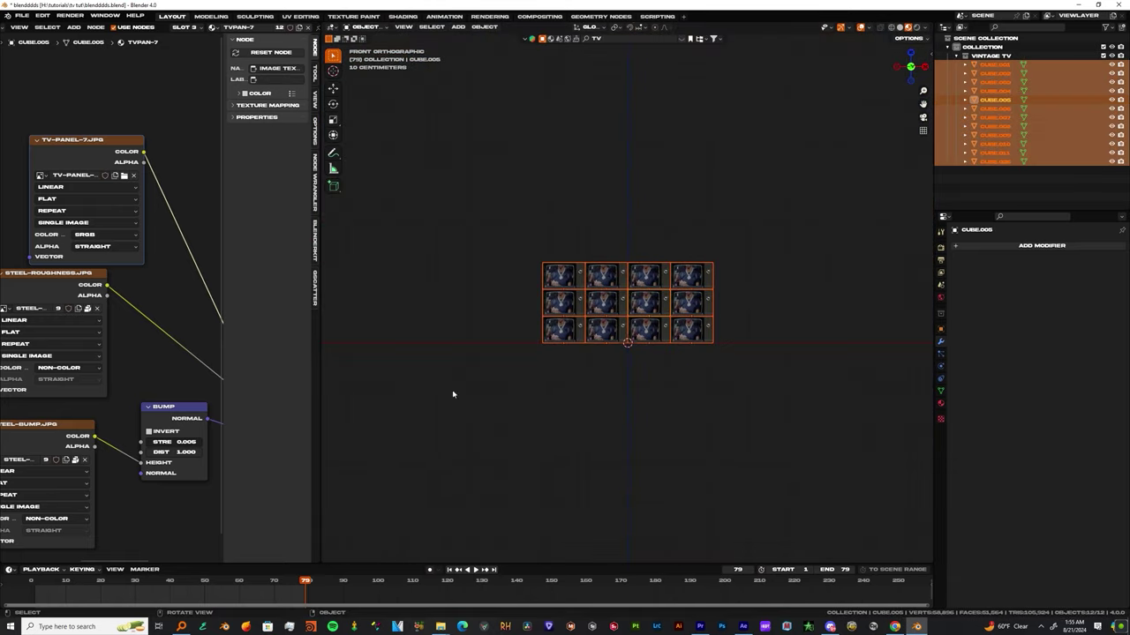
{"action": "key", "text": "Tab"}
{"action": "scroll", "coordinate": [584, 306], "scroll_direction": "up", "scroll_amount": 3}
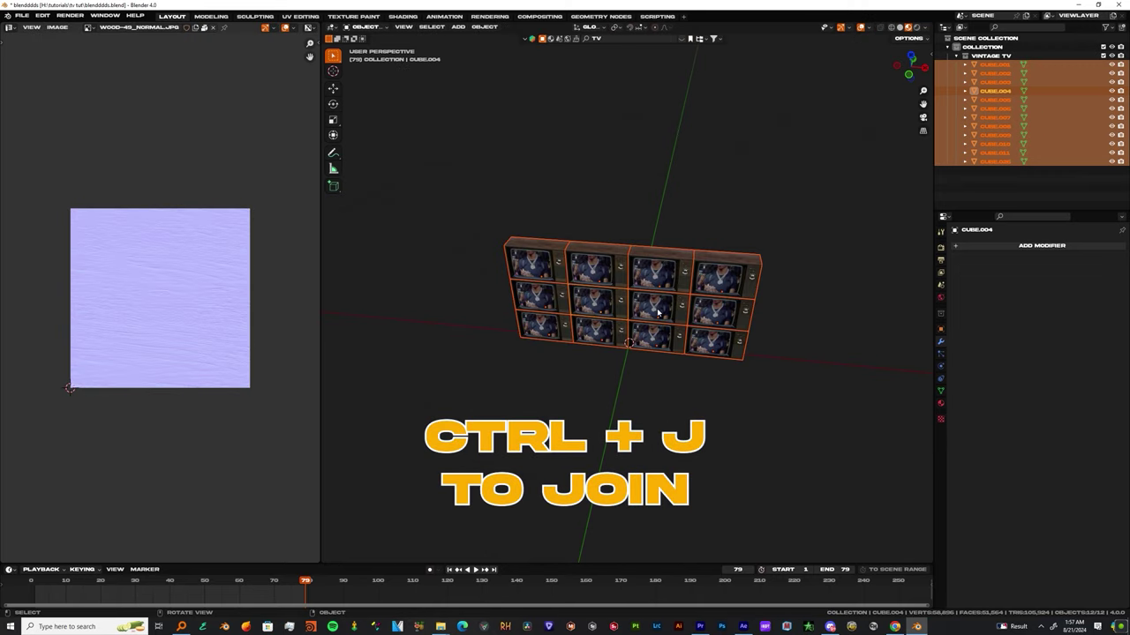
{"action": "left_click", "coordinate": [658, 311]}
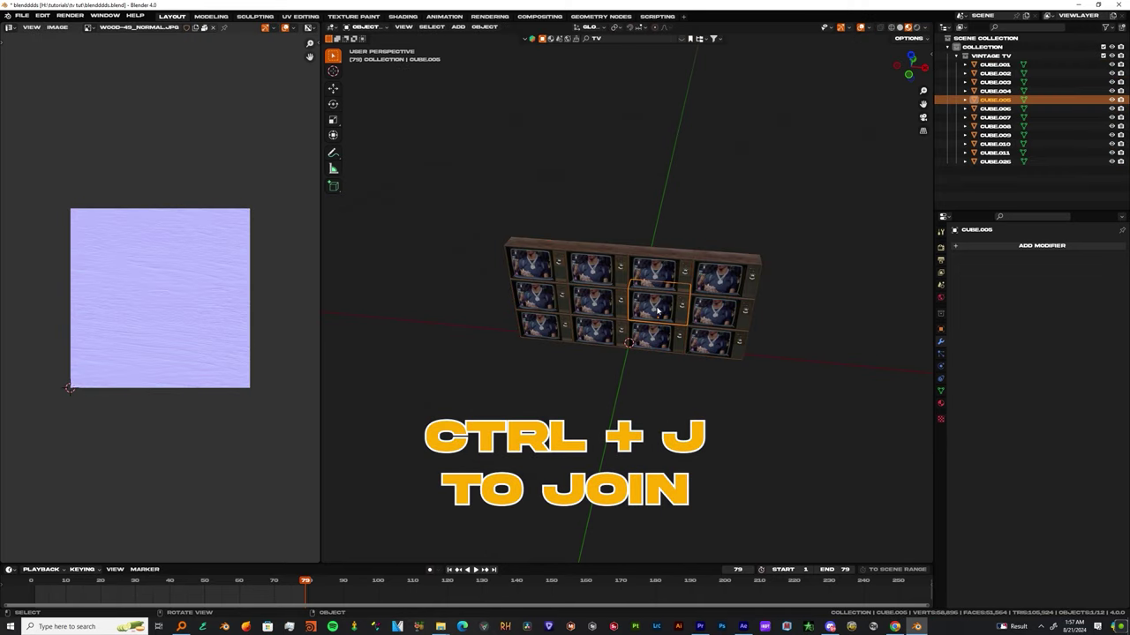
{"action": "key", "text": "a"}
{"action": "key", "text": "ctrl+j"}
In Edit Mode from the front view, apply Cube Projection to the UVs of the selected TV screen faces.
{"action": "key", "text": "Tab"}
{"action": "middle_click_drag", "start_coordinate": [657, 310], "coordinate": [644, 317]}
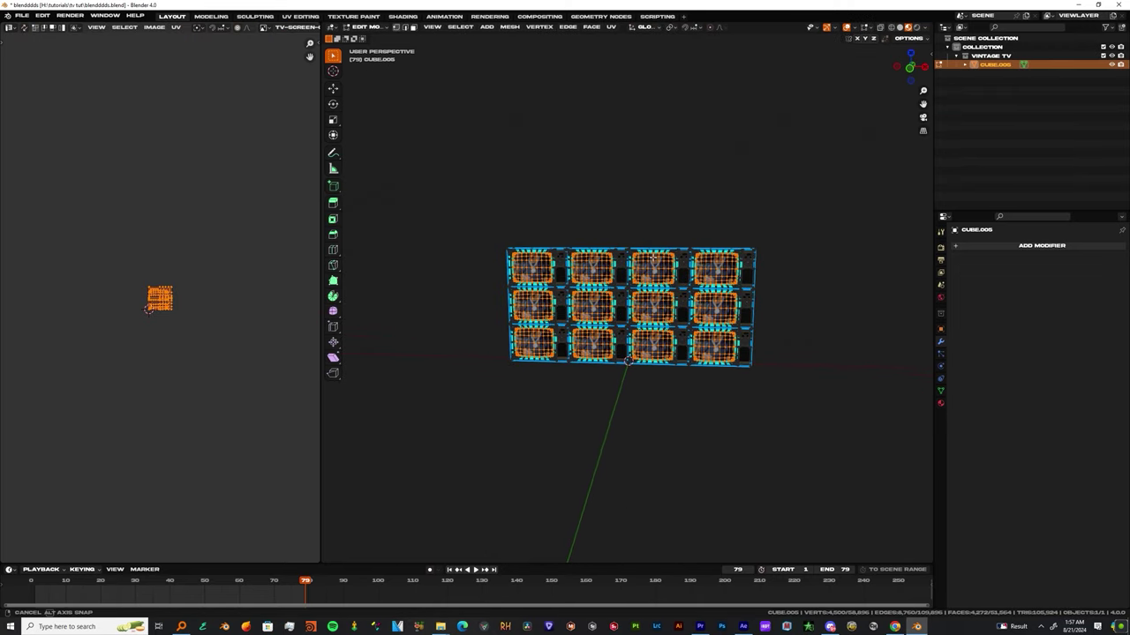
{"action": "scroll", "coordinate": [660, 291], "scroll_direction": "up", "scroll_amount": 5}
{"action": "key", "text": "KP_1"}
{"action": "key", "text": "u"}
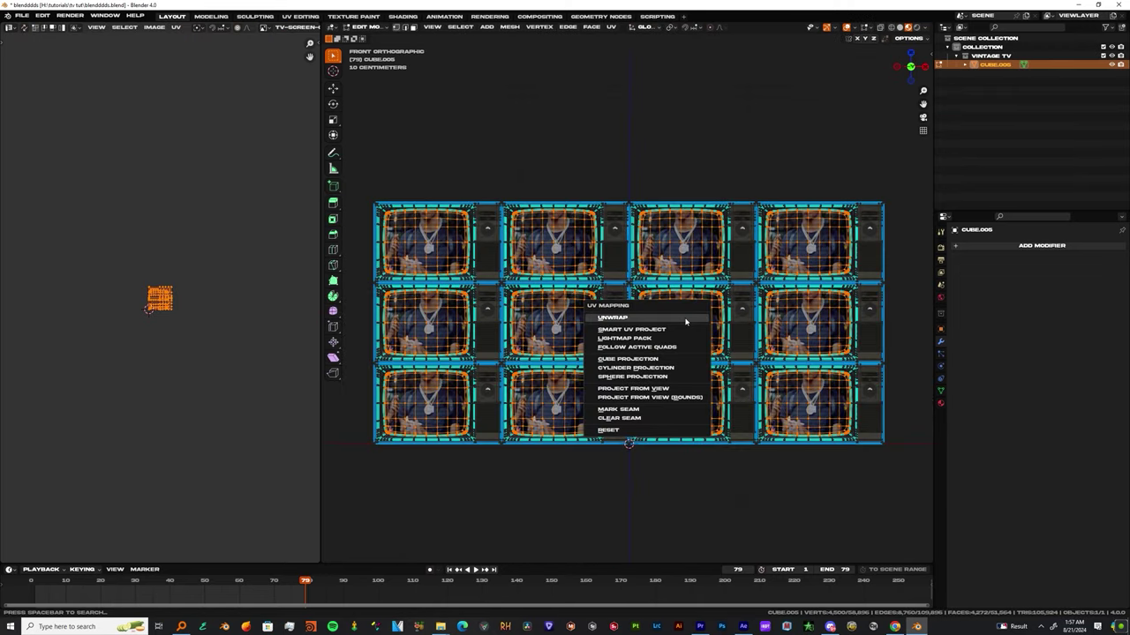
{"action": "left_click", "coordinate": [626, 359]}
{"action": "scroll", "coordinate": [609, 382], "scroll_direction": "down", "scroll_amount": 3}
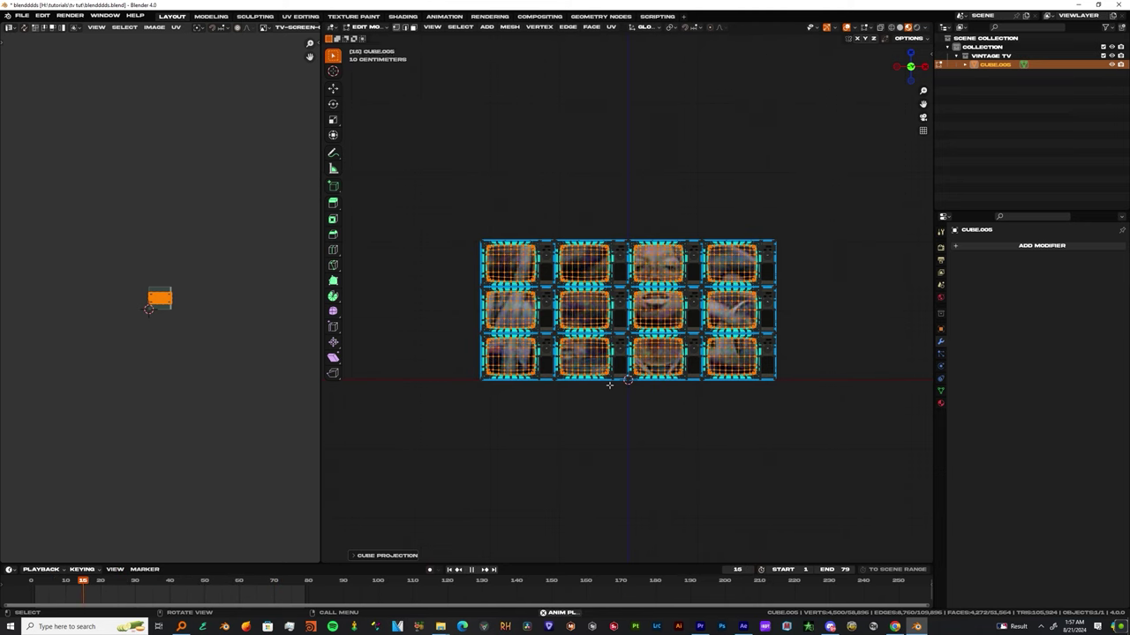
Return to Object Mode and examine the playing video across the TV wall from the front and at an angle.
{"action": "key", "text": "Tab"}
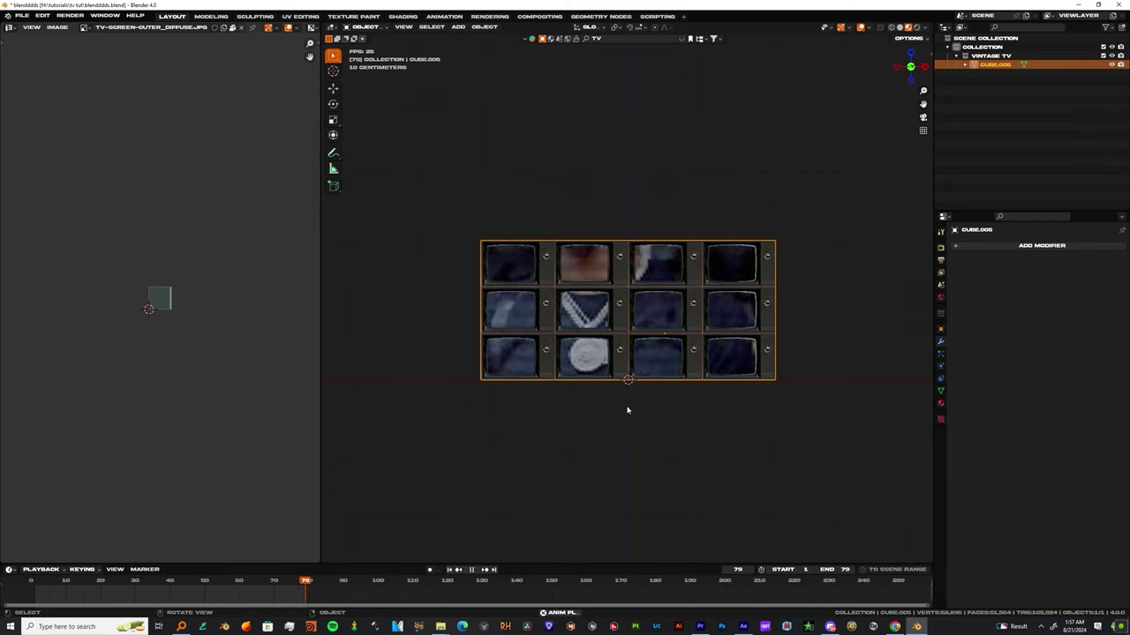
{"action": "mouse_move", "coordinate": [832, 627]}
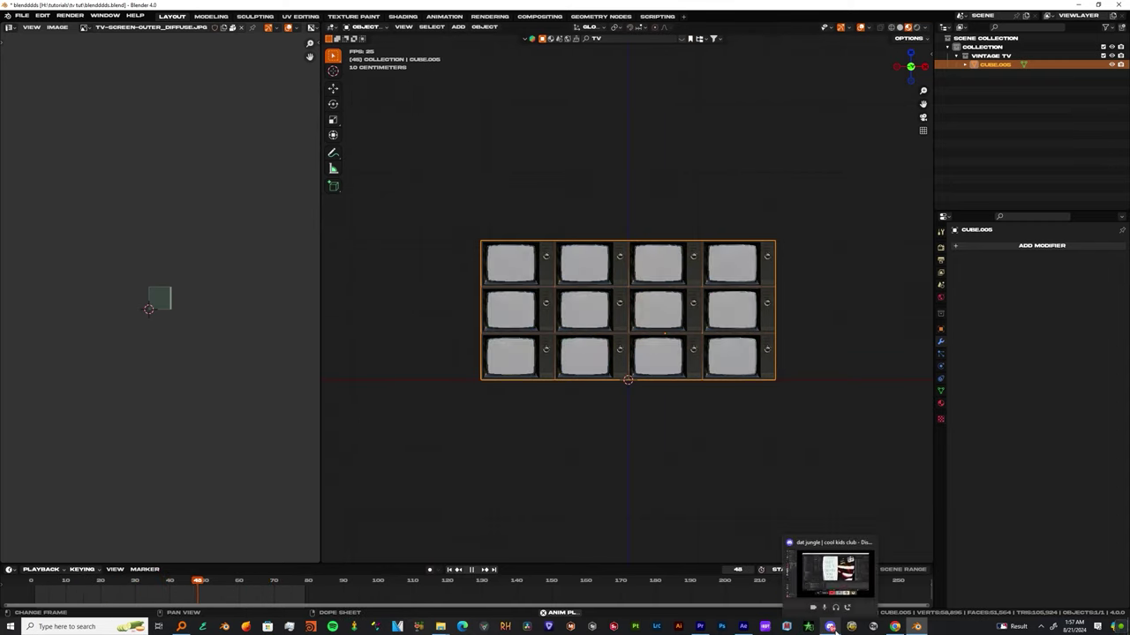
{"action": "scroll", "coordinate": [662, 430], "scroll_direction": "up", "scroll_amount": 6}
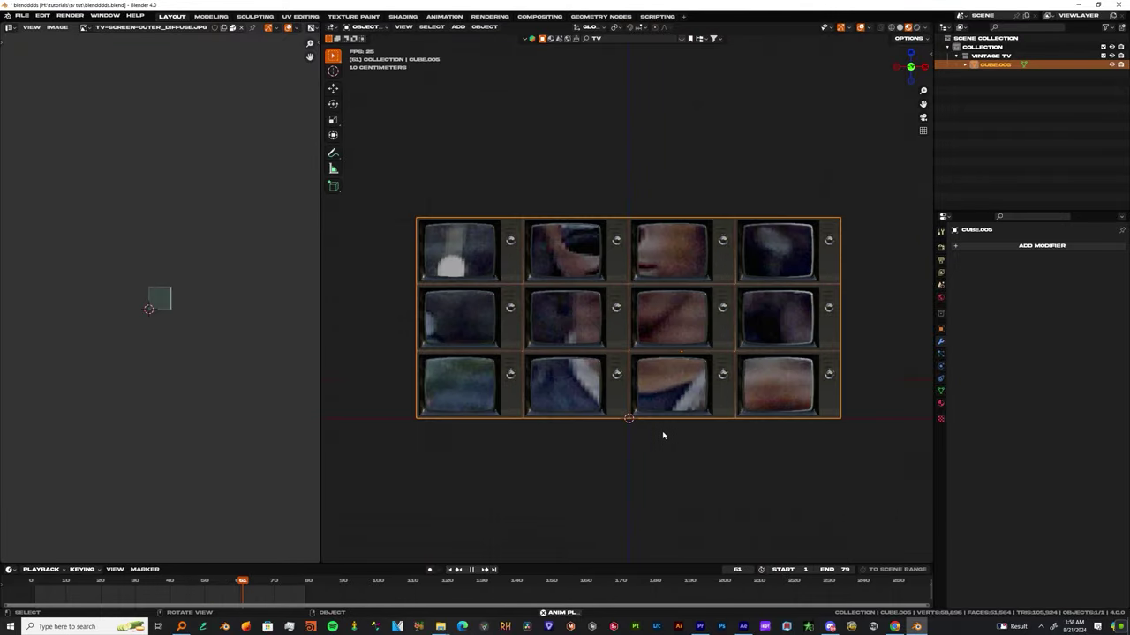
{"action": "scroll", "coordinate": [661, 434], "scroll_direction": "down", "scroll_amount": 5}
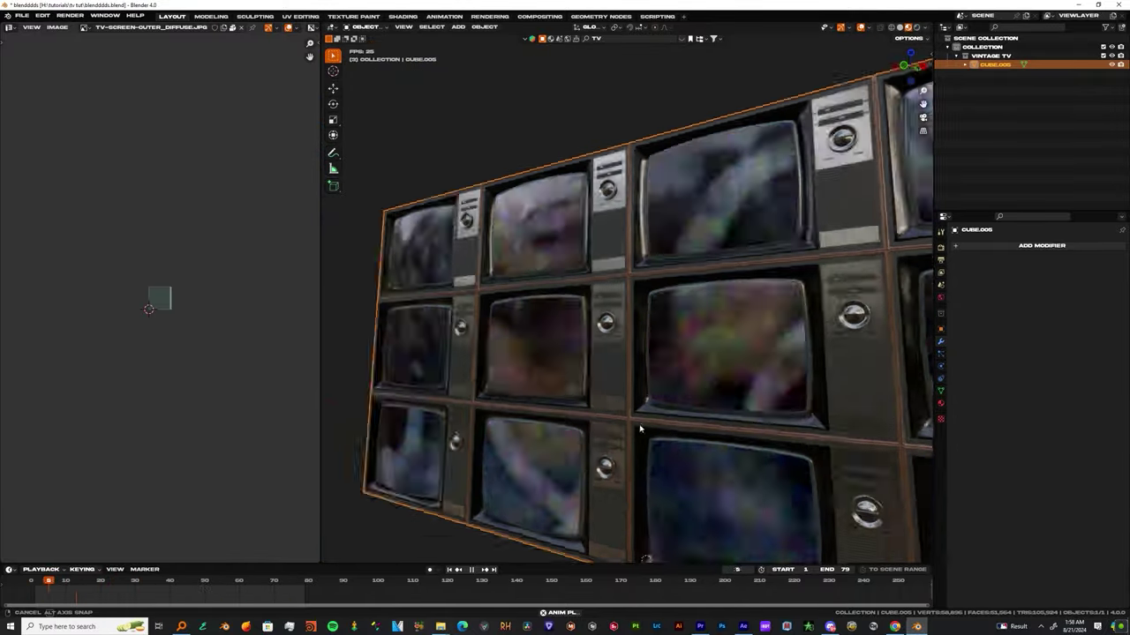
Set the origin of the joined TV wall and return to Object Mode.
{"action": "scroll", "coordinate": [707, 436], "scroll_direction": "down", "scroll_amount": 5}
{"action": "key", "text": "KP_1"}
{"action": "key", "text": "shift+a"}
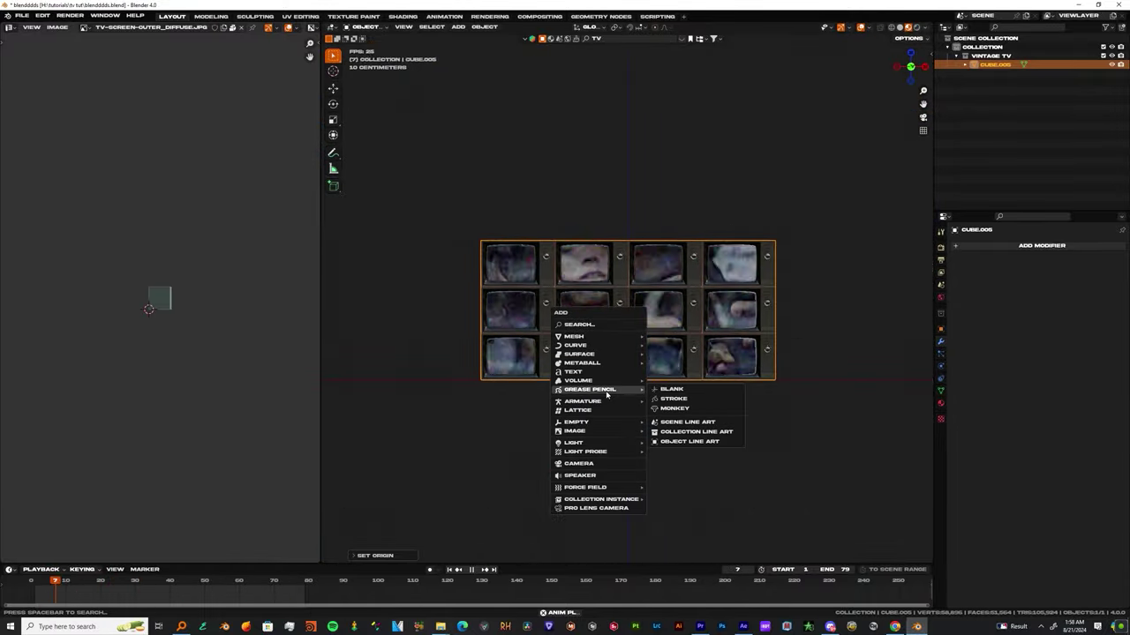
{"action": "key", "text": "Tab"}
{"action": "middle_click_drag", "start_coordinate": [648, 309], "coordinate": [703, 334]}
{"action": "key", "text": "p"}
{"action": "key", "text": "Tab"}
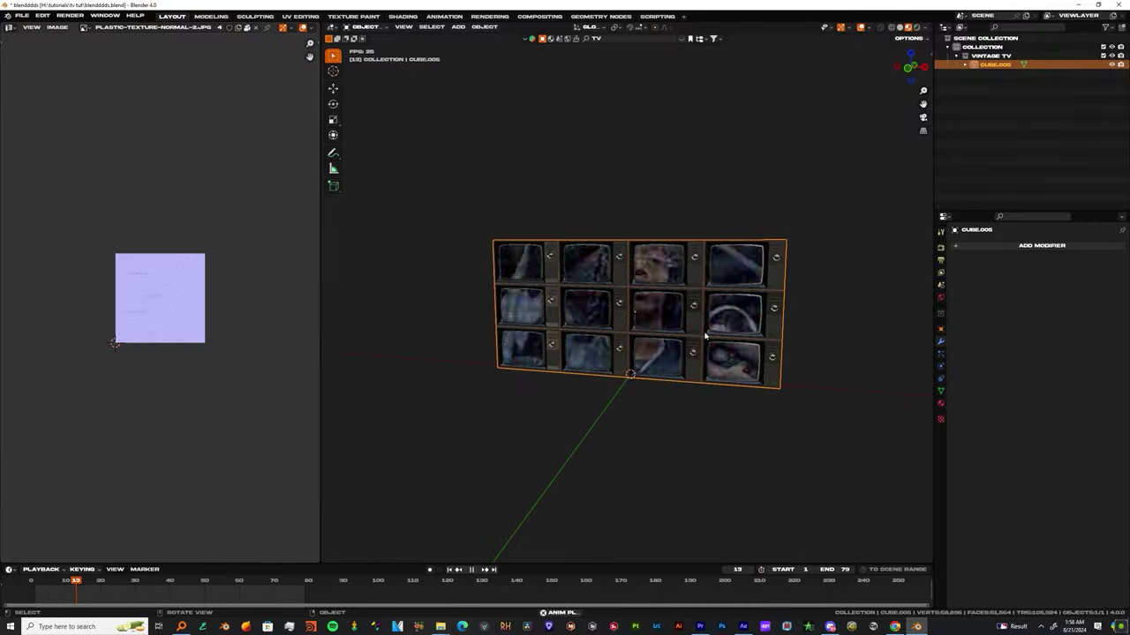
Add a camera aligned to the front view and move it back along the Y axis to about -8.26 m.
{"action": "key", "text": "KP_1"}
{"action": "key", "text": "shift+a"}
{"action": "left_click", "coordinate": [675, 444]}
{"action": "key", "text": "g"}
{"action": "key", "text": "y"}
Add a plane as a large floor beneath the TV wall, with one edge extruded upward into a tall wall.
{"action": "key", "text": "shift+a"}
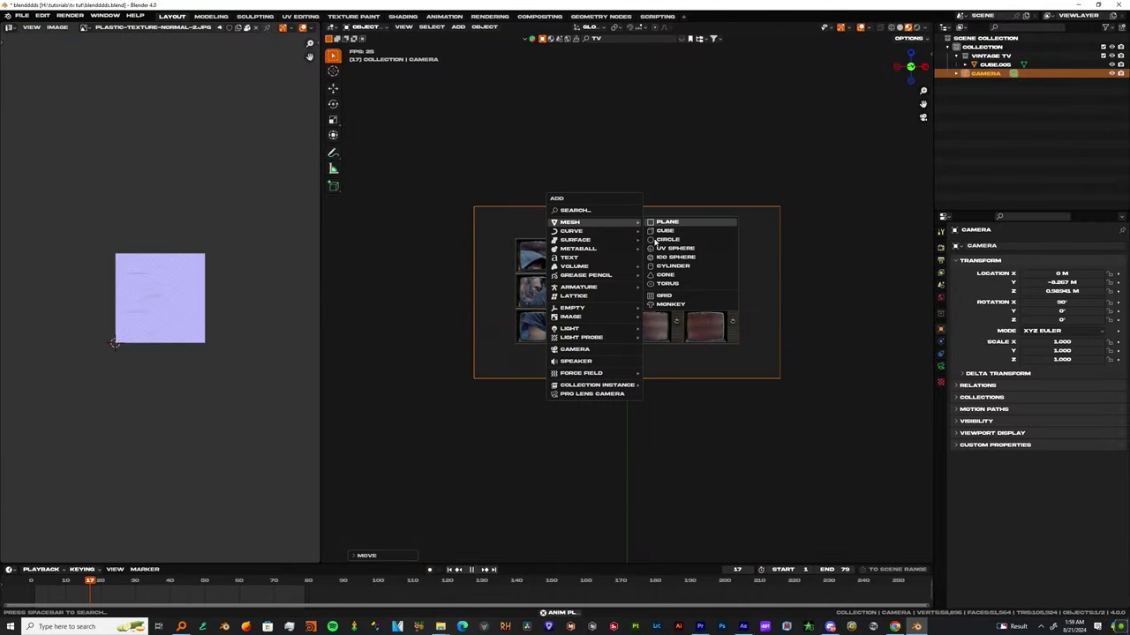
{"action": "left_click", "coordinate": [669, 222]}
{"action": "key", "text": "Tab"}
{"action": "middle_click_drag", "start_coordinate": [773, 406], "coordinate": [728, 391]}
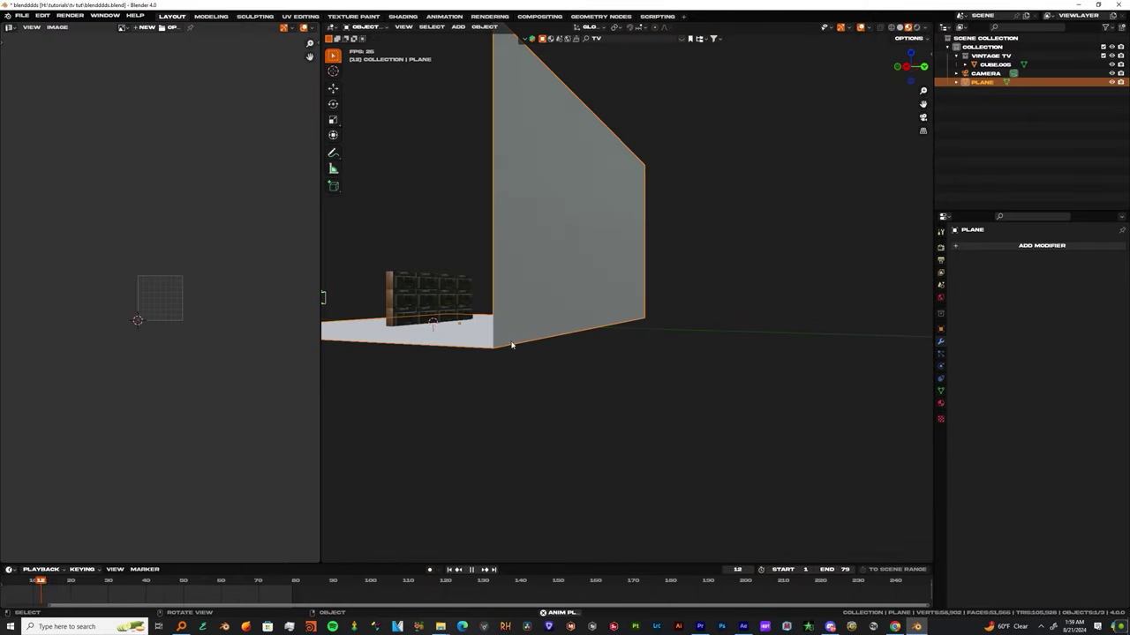
In Edit Mode, bevel the corner edge where the plane's floor meets its upright wall.
{"action": "key", "text": "Tab"}
{"action": "key", "text": "b"}
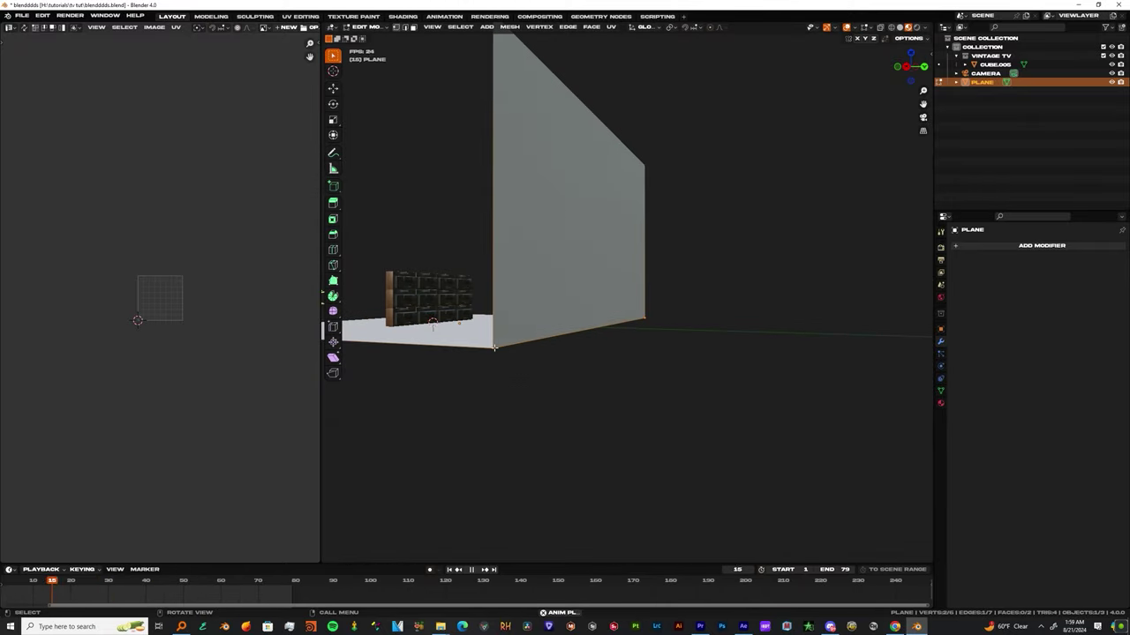
{"action": "key", "text": "F9"}
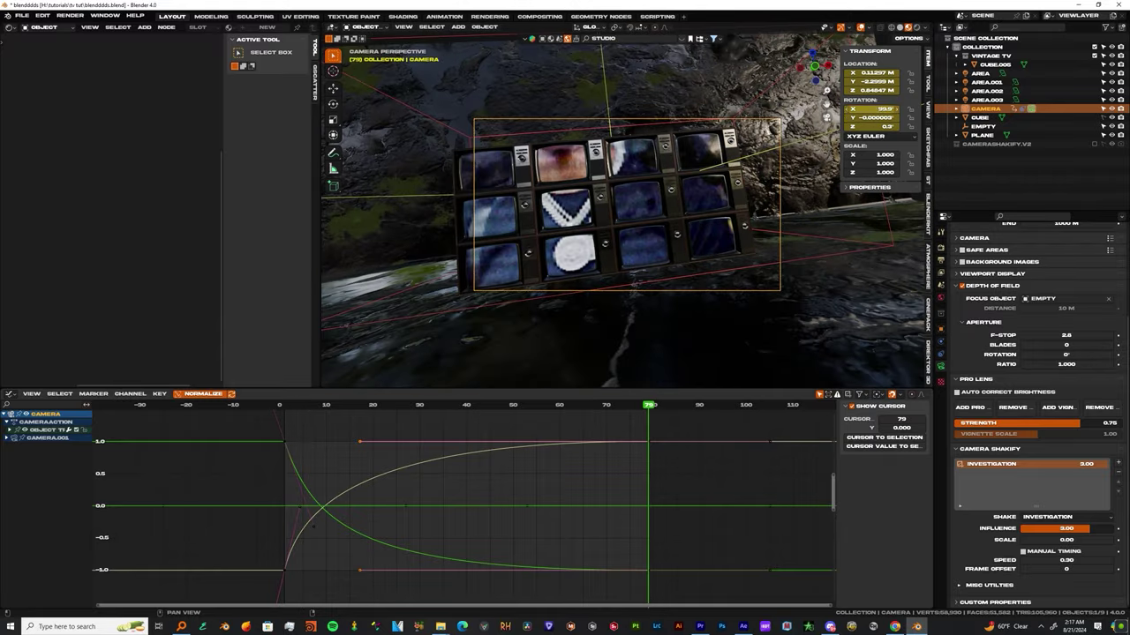
Adjust the camera's Z rotation and set the render output file format to PNG.
{"action": "left_click_drag", "start_coordinate": [870, 126], "coordinate": [880, 126]}
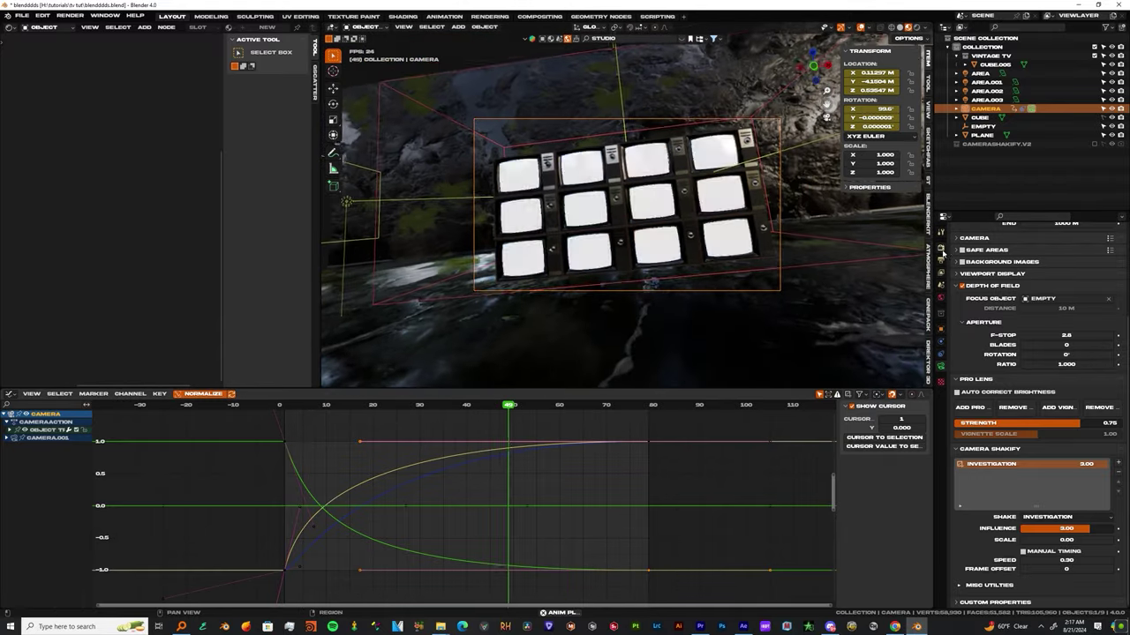
{"action": "left_click", "coordinate": [941, 249]}
{"action": "left_click", "coordinate": [942, 260]}
{"action": "left_click", "coordinate": [942, 273]}
{"action": "left_click", "coordinate": [941, 260]}
{"action": "left_click", "coordinate": [1054, 455]}
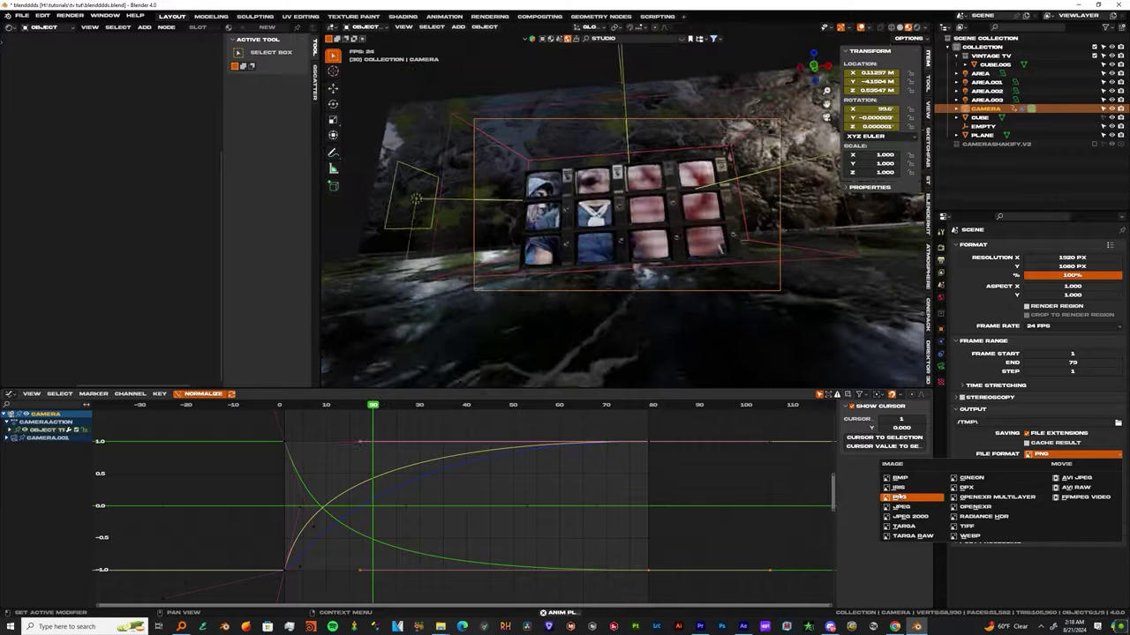
{"action": "left_click", "coordinate": [898, 496]}
{"action": "left_click", "coordinate": [942, 273]}
{"action": "left_click", "coordinate": [941, 260]}
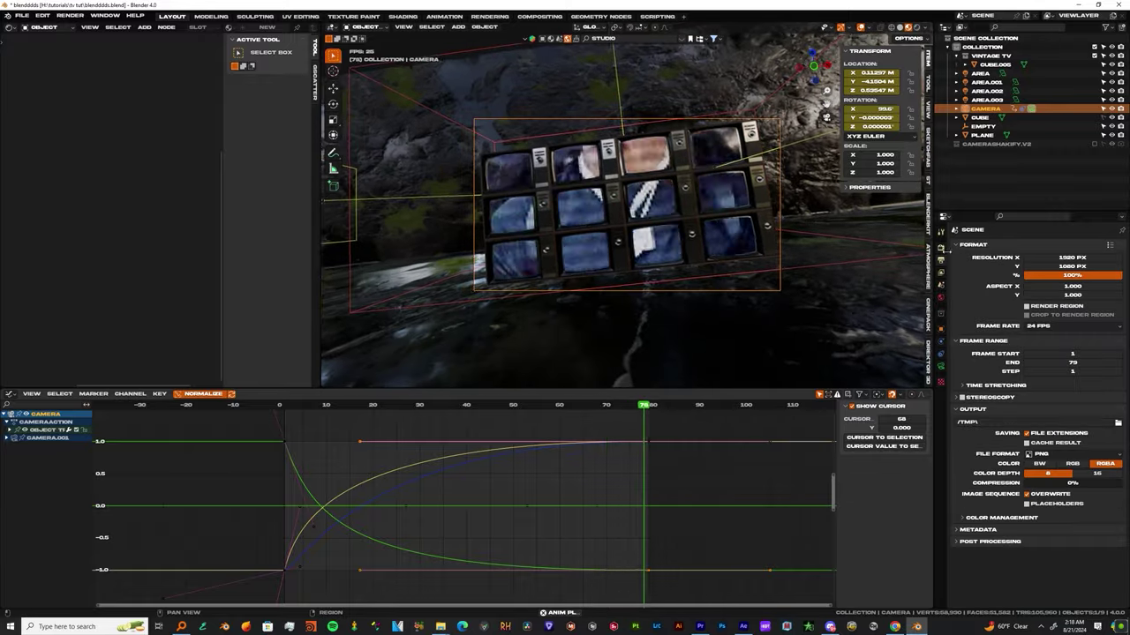
Set the Cycles render noise threshold to 0.07 and the viewport noise threshold to 0.0001.
{"action": "left_click", "coordinate": [942, 249]}
{"action": "scroll", "coordinate": [980, 530], "scroll_direction": "down", "scroll_amount": 10}
{"action": "scroll", "coordinate": [957, 495], "scroll_direction": "up", "scroll_amount": 12}
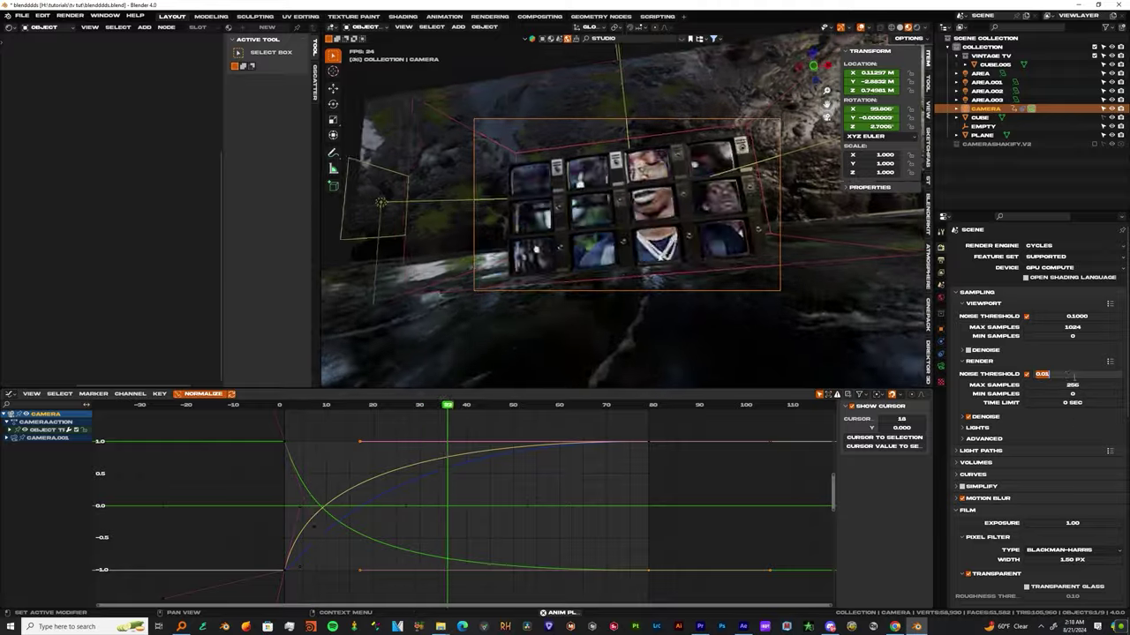
{"action": "key", "text": "Return"}
{"action": "double_click", "coordinate": [1063, 316]}
{"action": "type", "text": "0."}
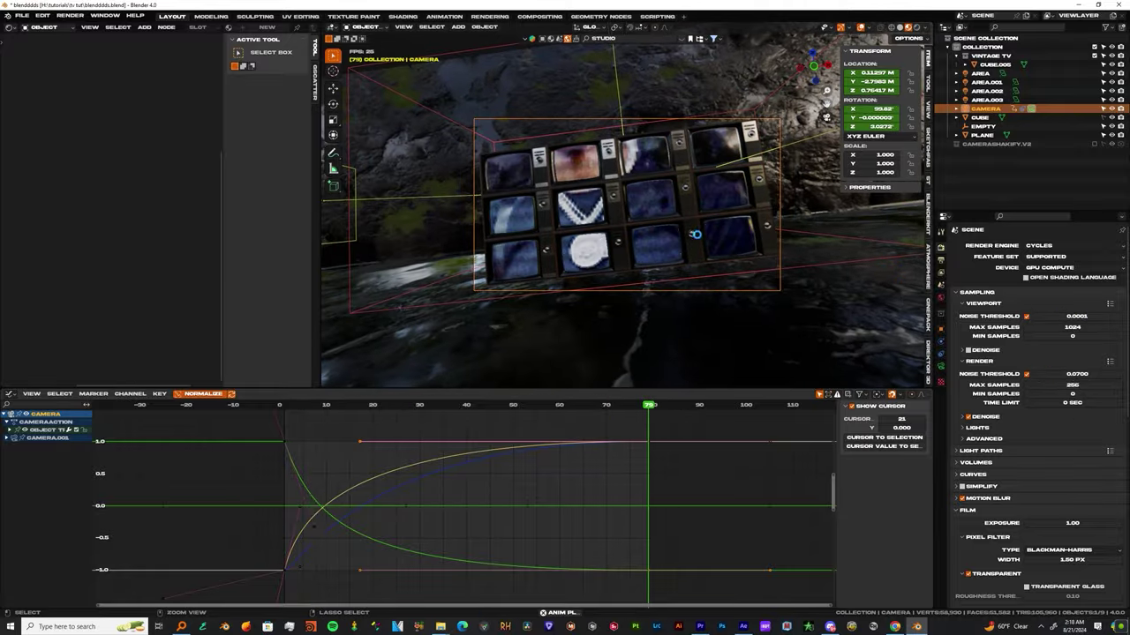